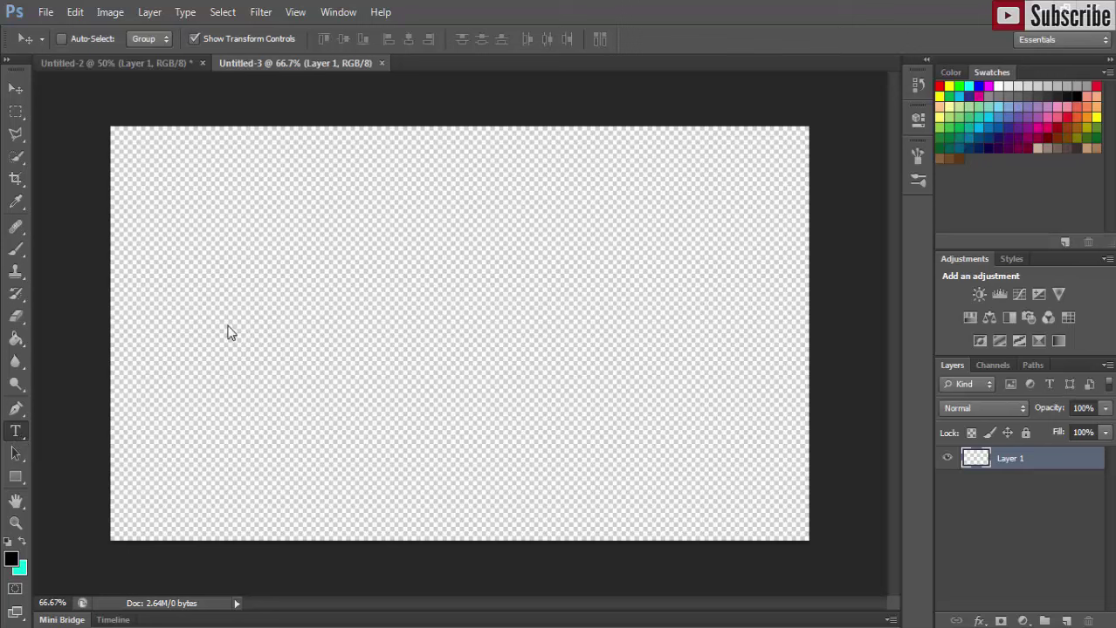
# Add the word WILD as a white text layer on the canvas.
pyautogui.click(16, 432)
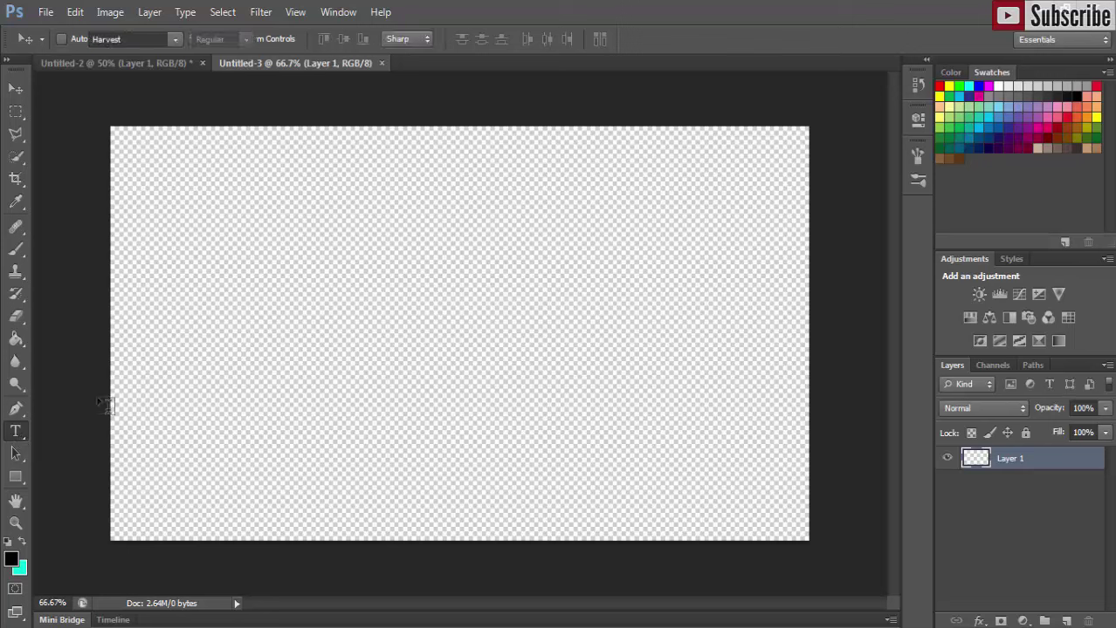
pyautogui.click(197, 328)
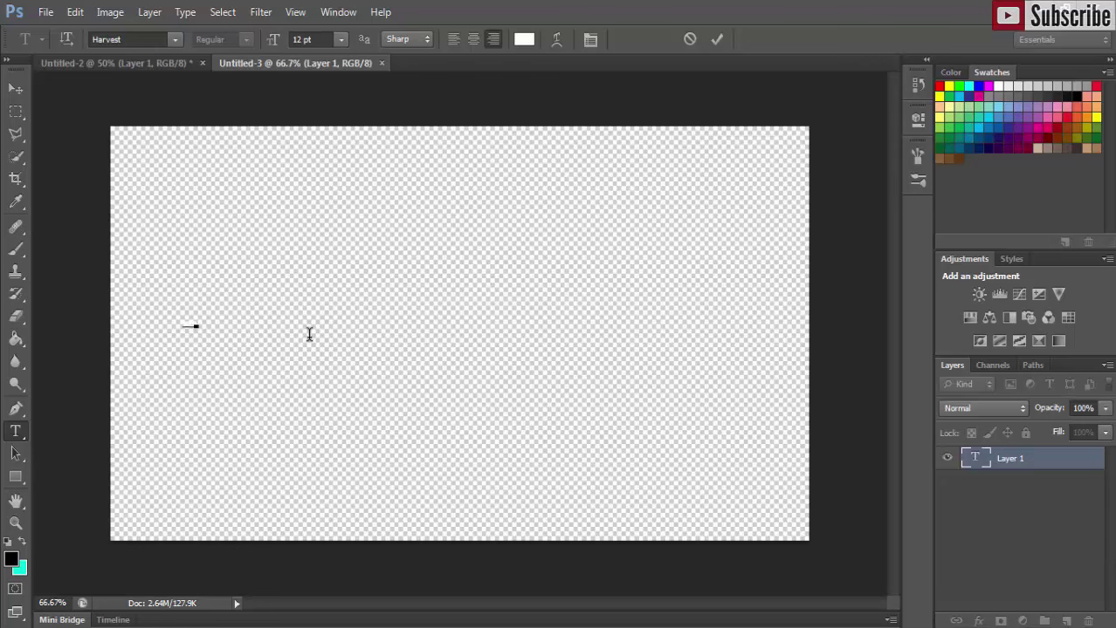
pyautogui.click(16, 88)
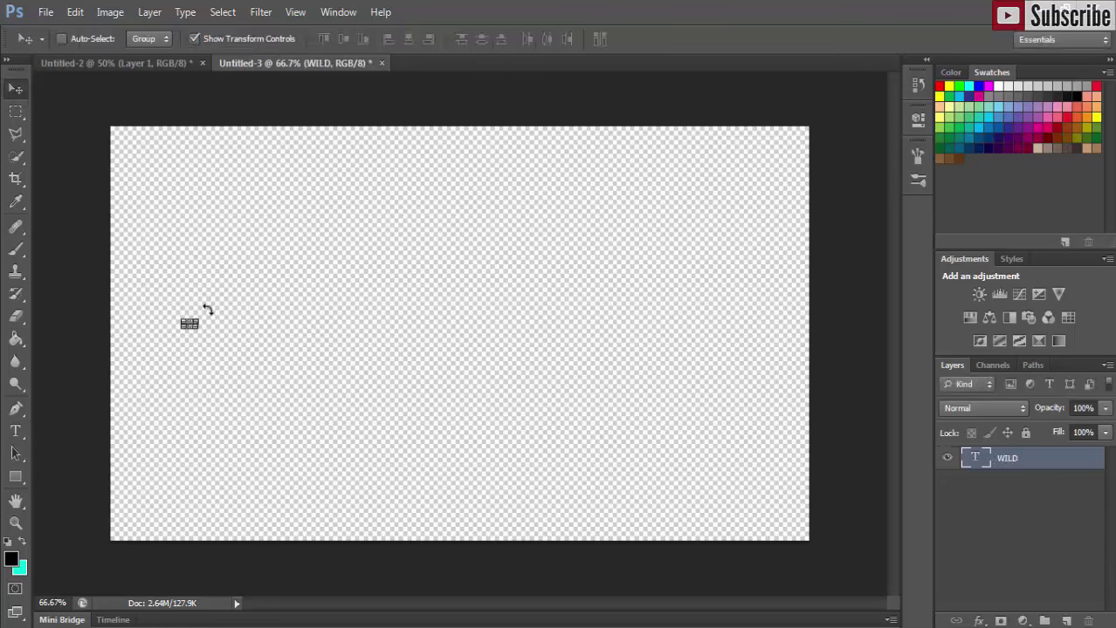
# Scale the WILD text up to span most of the canvas width and apply the transform.
pyautogui.moveTo(213, 311); pyautogui.dragTo(504, 211)
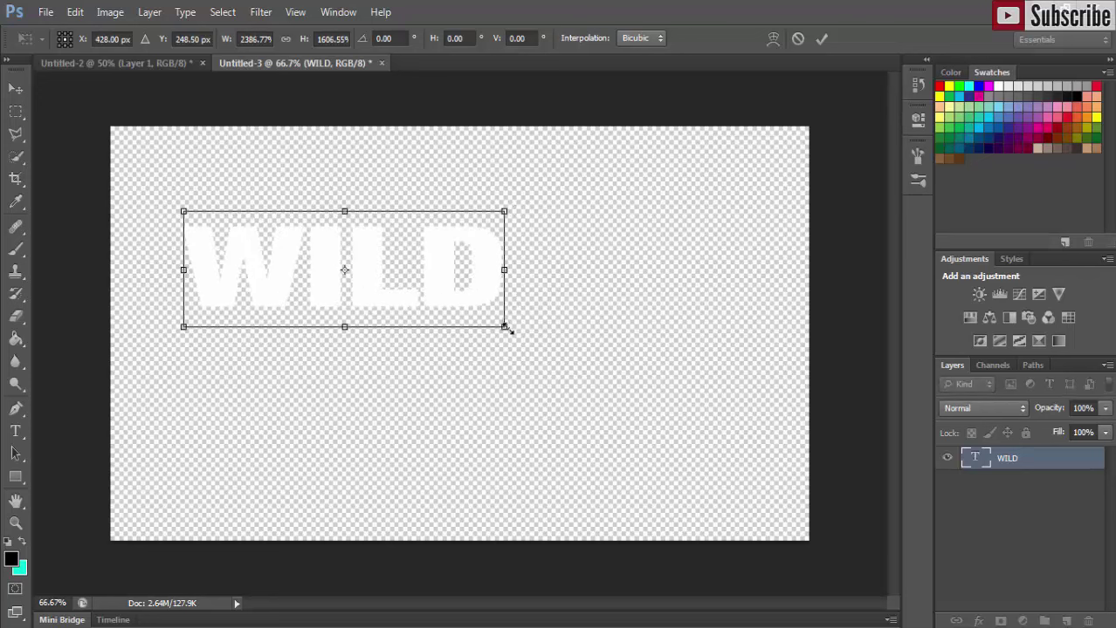
pyautogui.moveTo(527, 357); pyautogui.dragTo(707, 480)
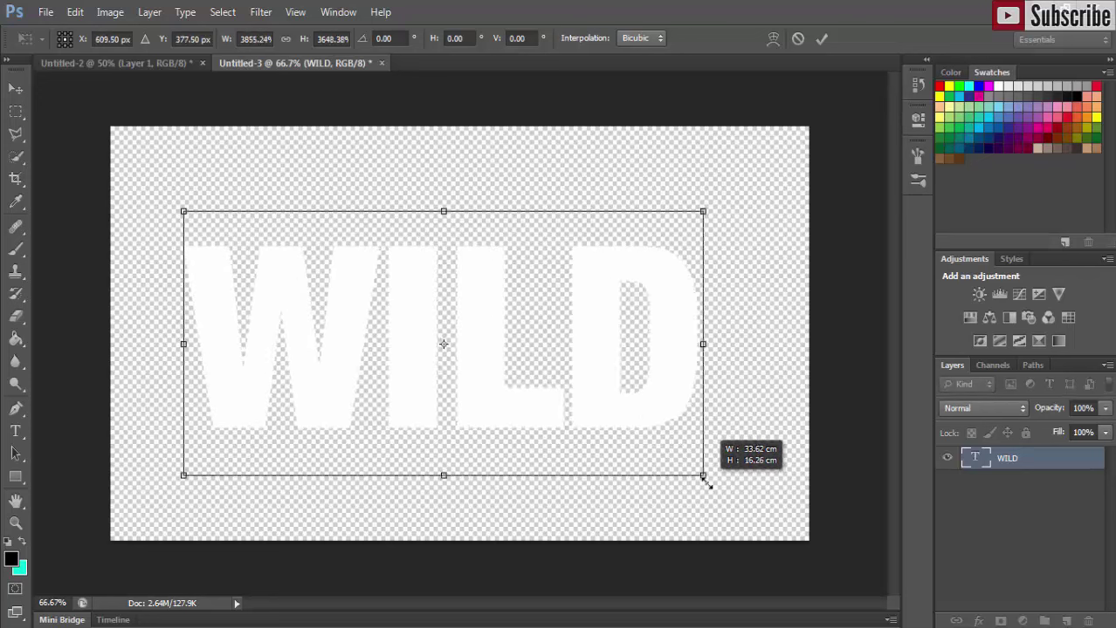
pyautogui.moveTo(184, 212); pyautogui.dragTo(142, 187)
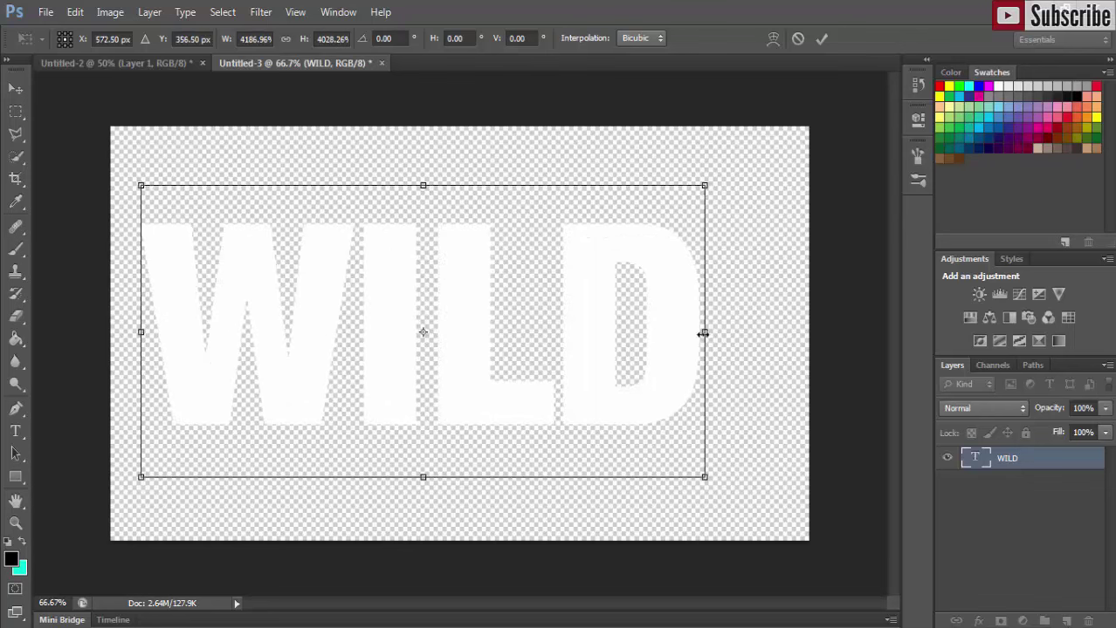
pyautogui.moveTo(703, 333); pyautogui.dragTo(784, 341)
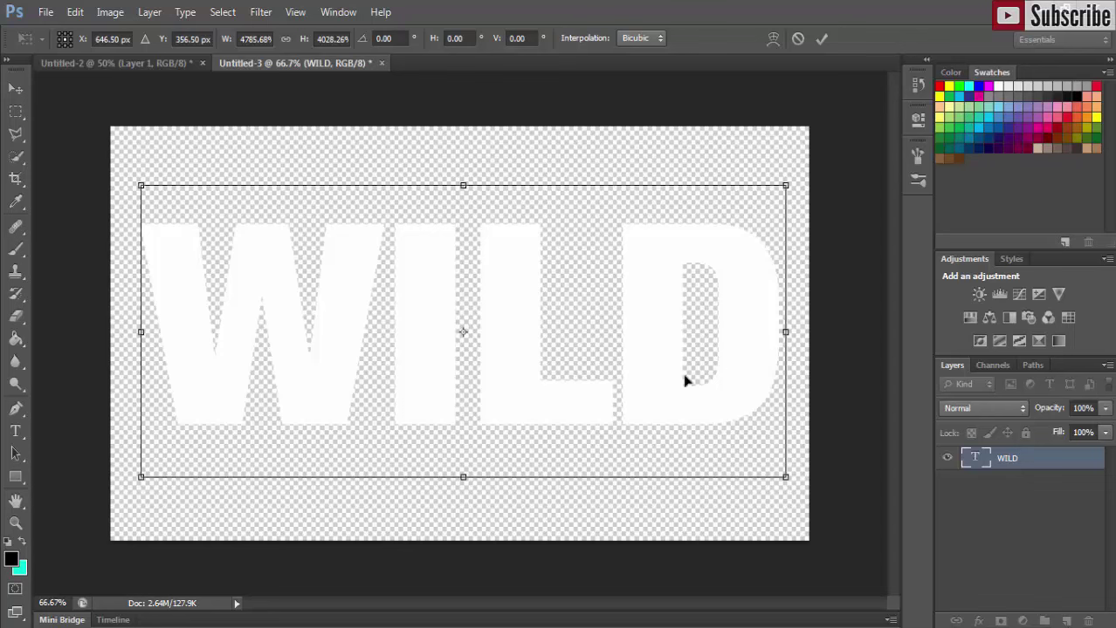
pyautogui.moveTo(463, 480); pyautogui.dragTo(463, 494)
pyautogui.moveTo(519, 353); pyautogui.dragTo(517, 364)
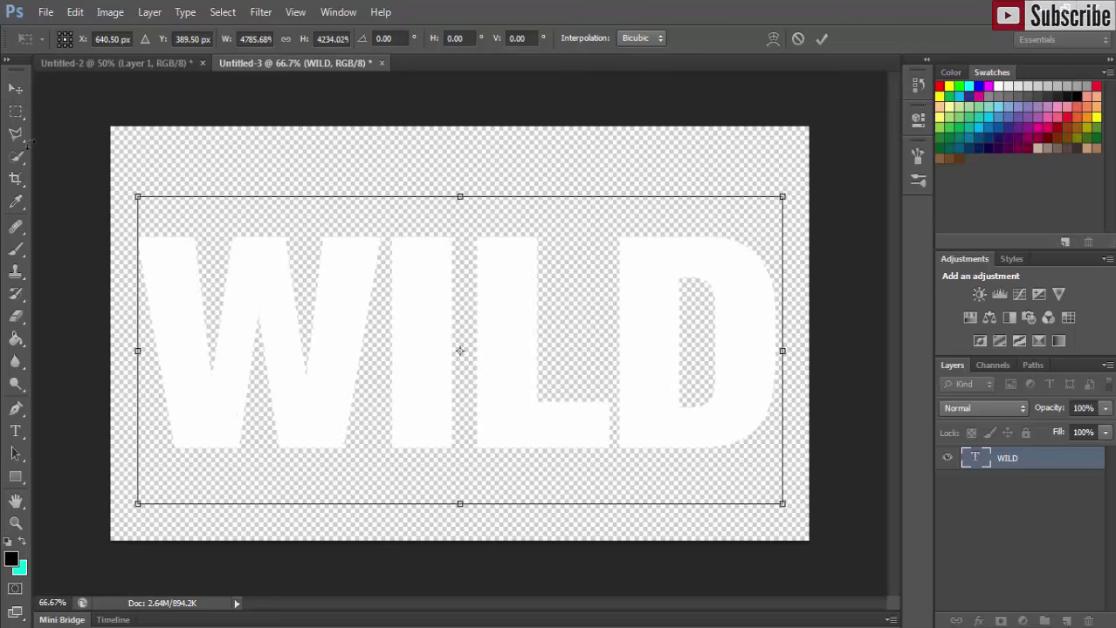
pyautogui.click(15, 88)
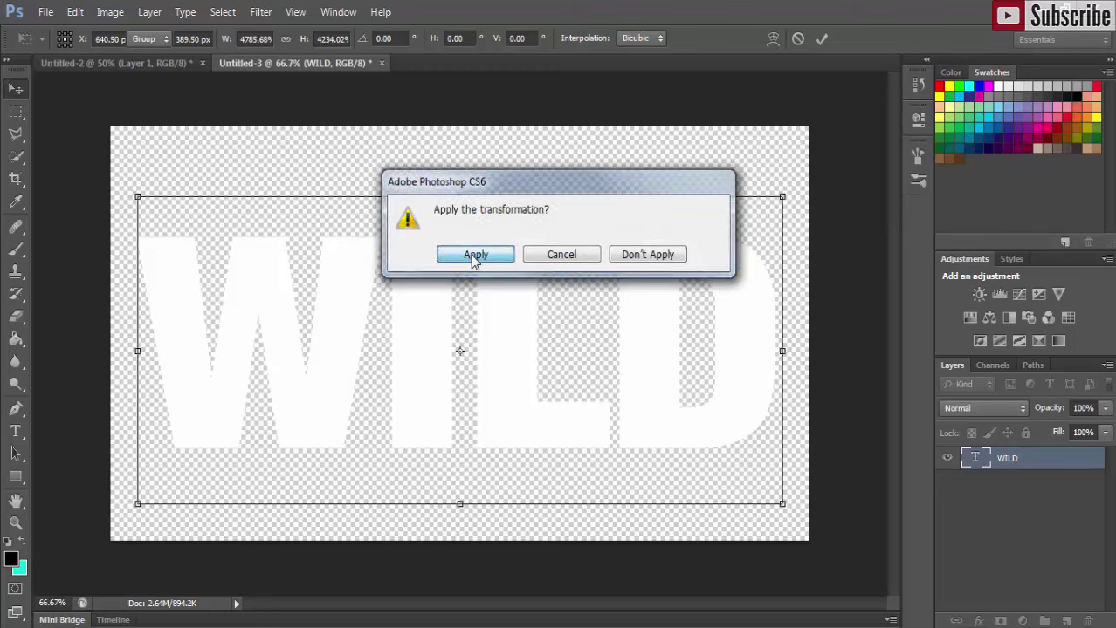
pyautogui.click(472, 257)
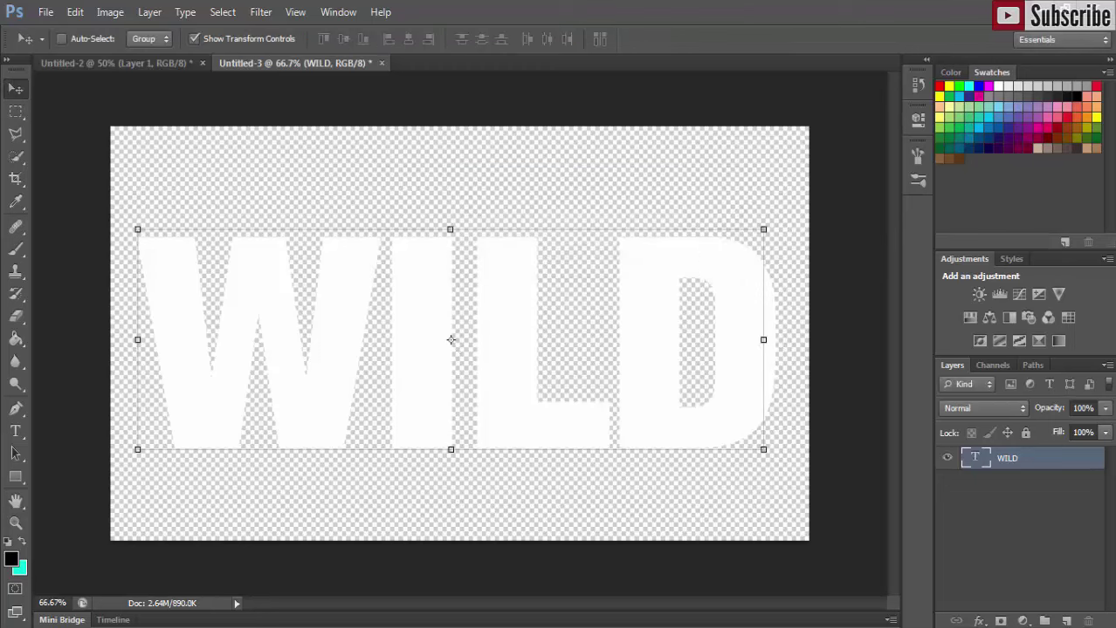
# Add a default Drop Shadow effect to the WILD text layer.
pyautogui.click(979, 621)
pyautogui.click(1003, 611)
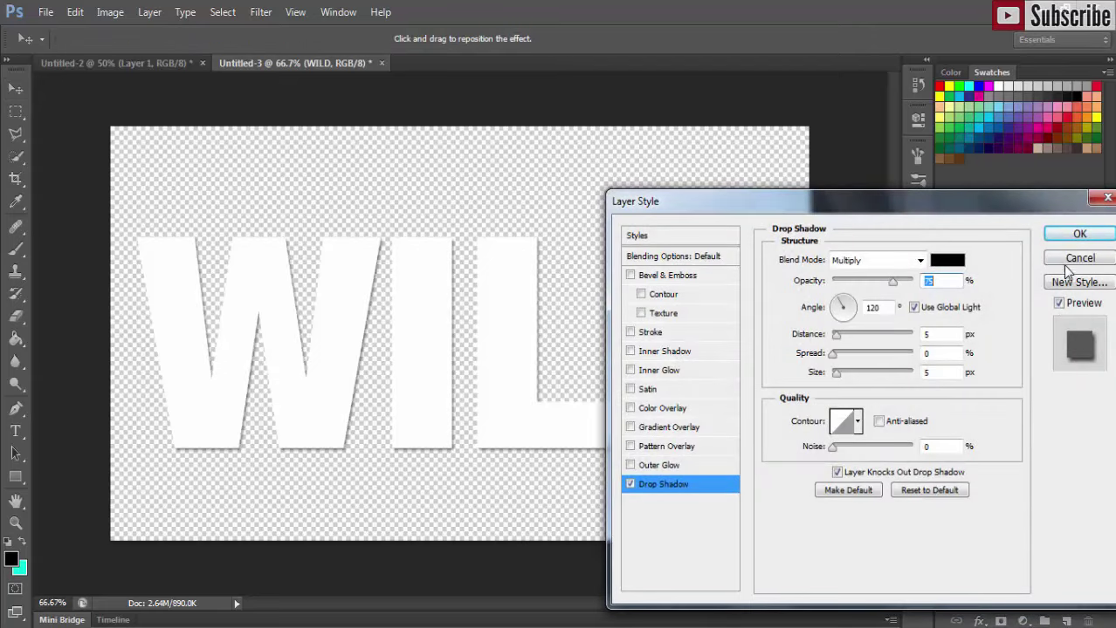
pyautogui.click(1058, 236)
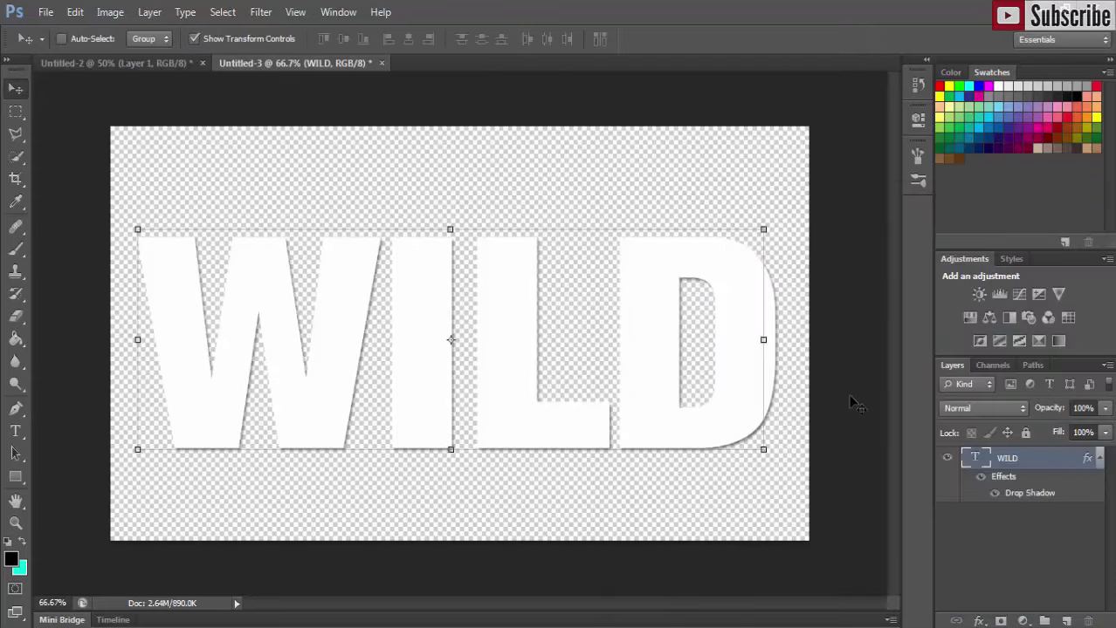
# Save a copy of the image as a PNG named TEXT.
pyautogui.click(44, 12)
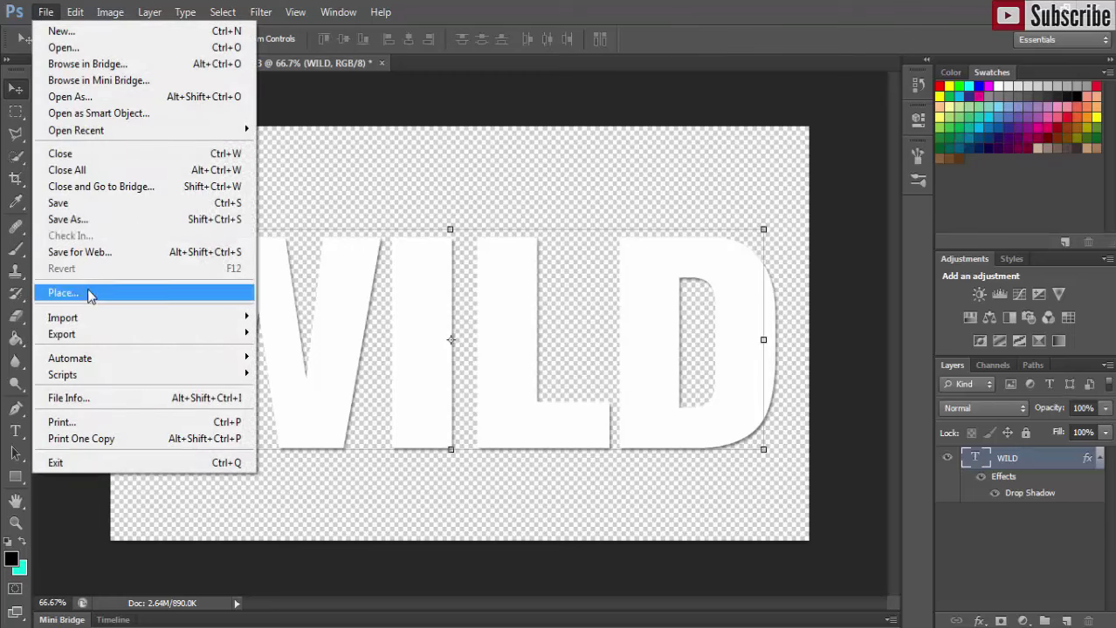
pyautogui.click(76, 219)
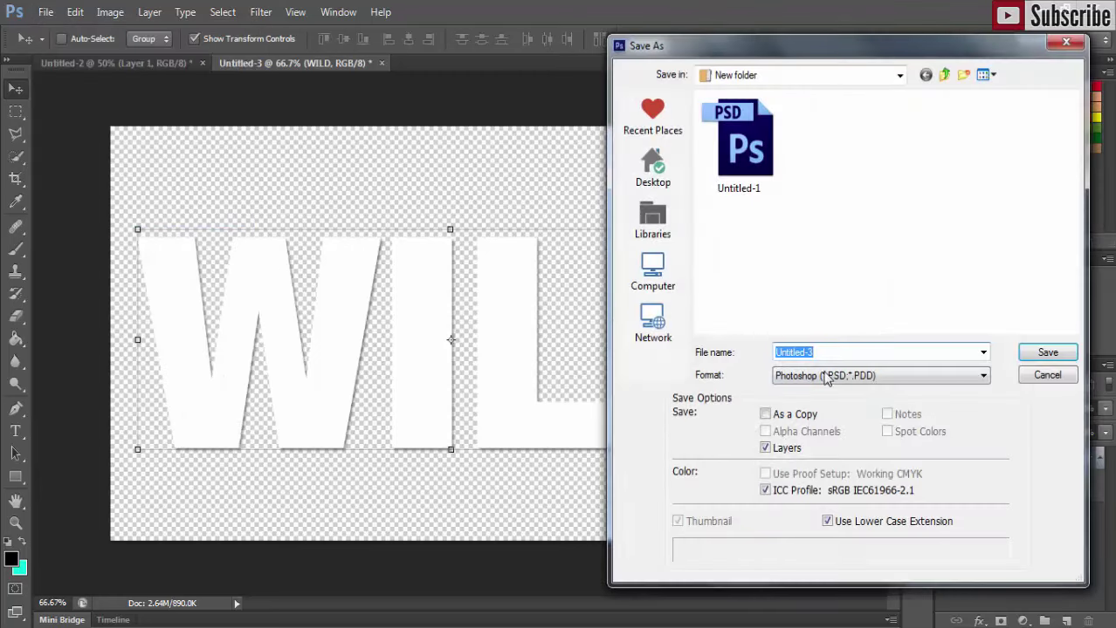
pyautogui.click(884, 377)
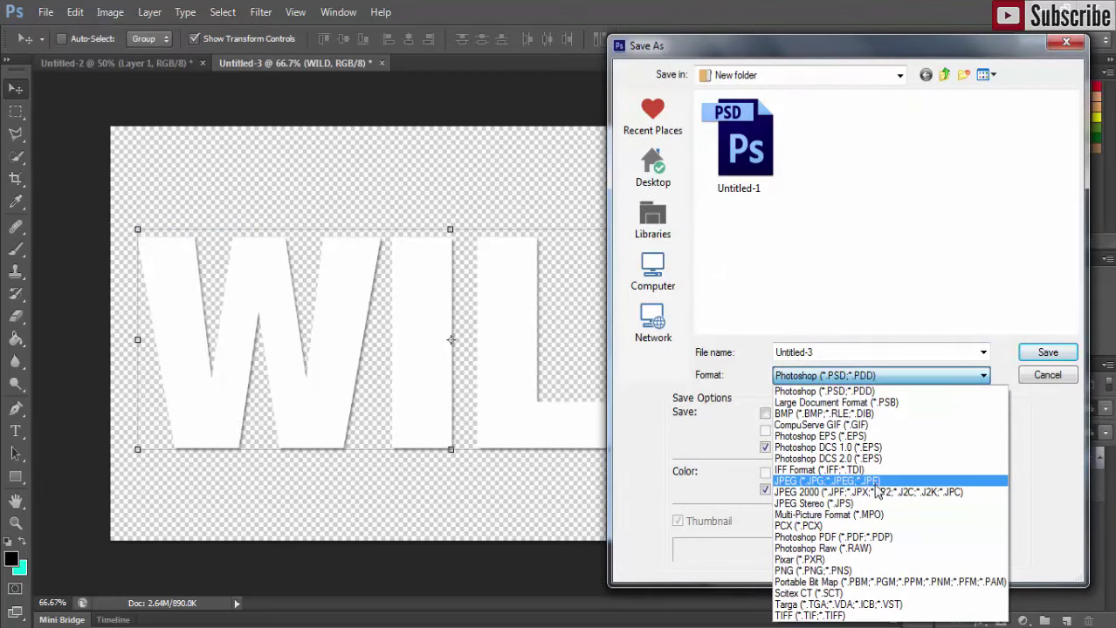
pyautogui.click(878, 481)
pyautogui.click(950, 375)
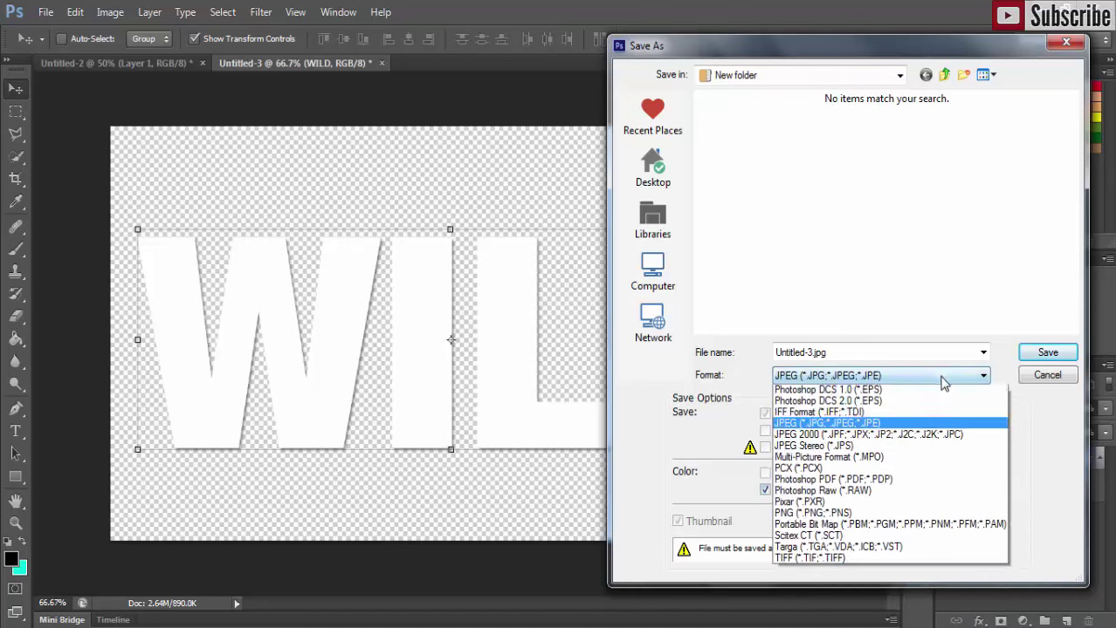
pyautogui.click(838, 573)
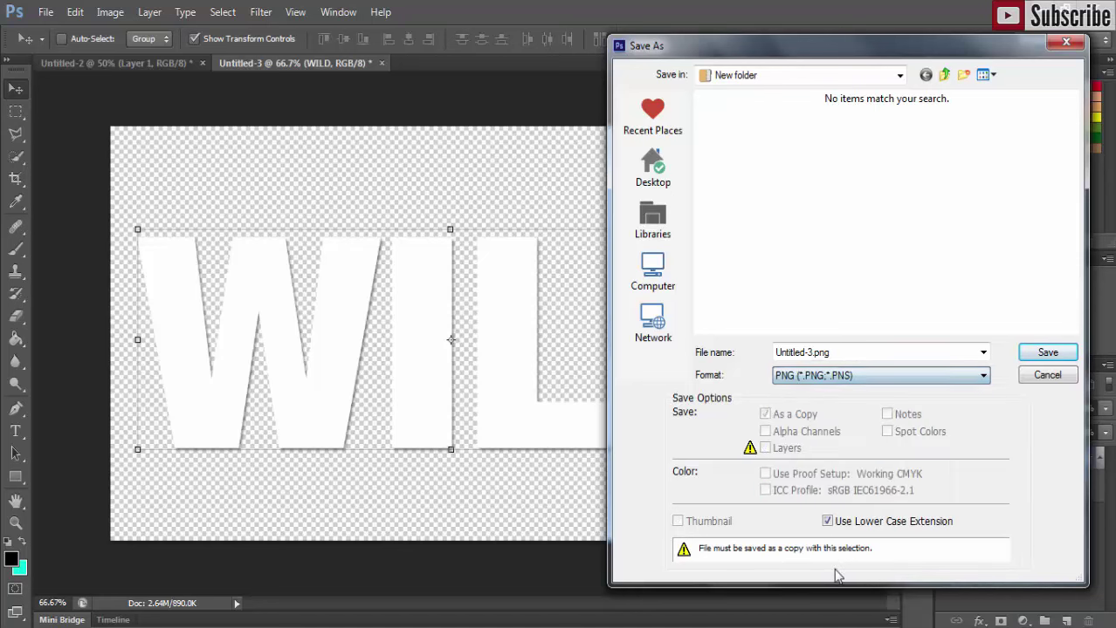
pyautogui.doubleClick(811, 351)
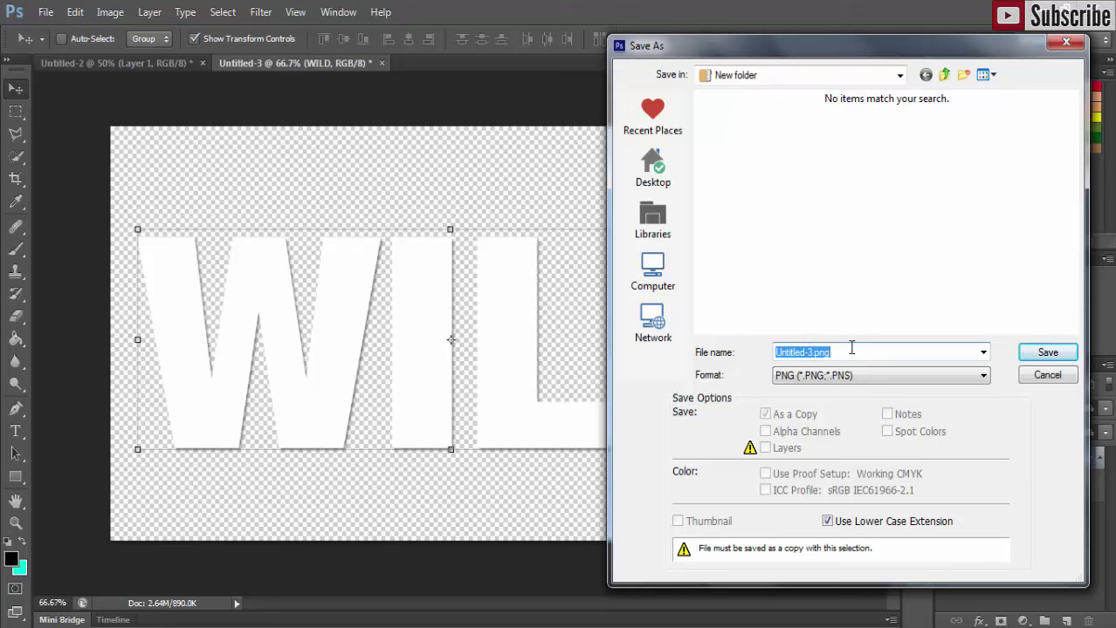
pyautogui.write('TEXT')
pyautogui.click(1050, 355)
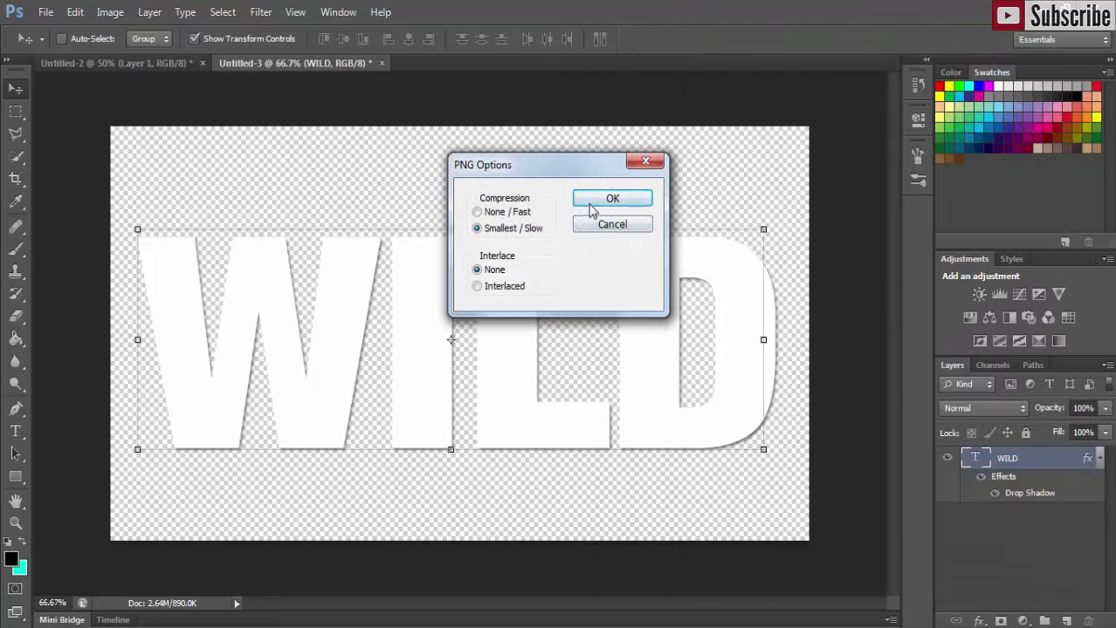
pyautogui.click(599, 200)
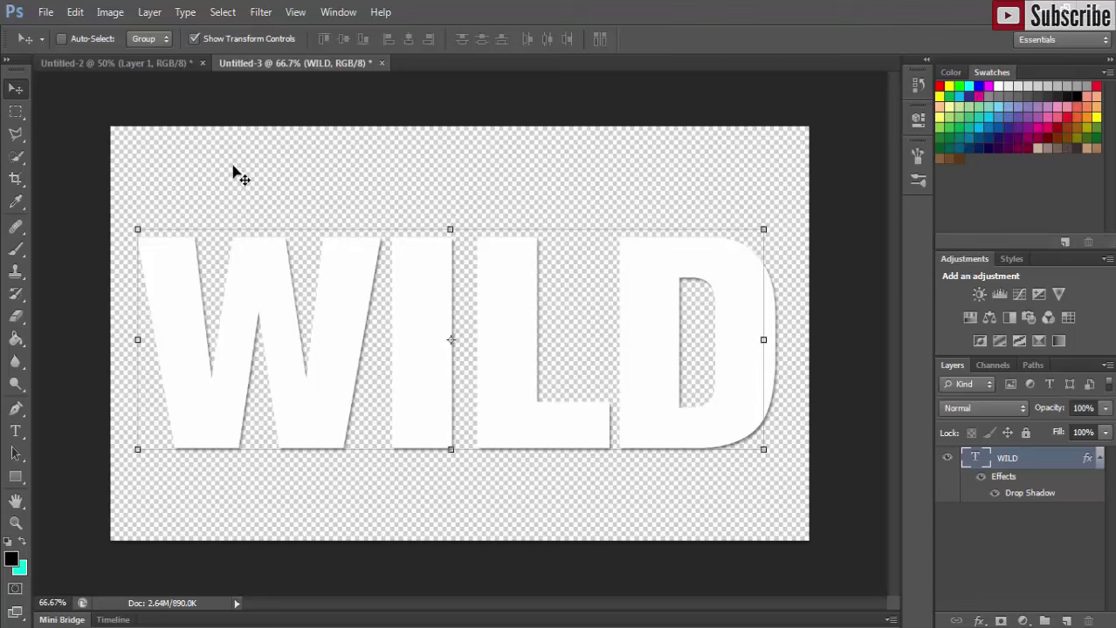
# Open the saved TEXT.png image as its own document.
pyautogui.click(48, 19)
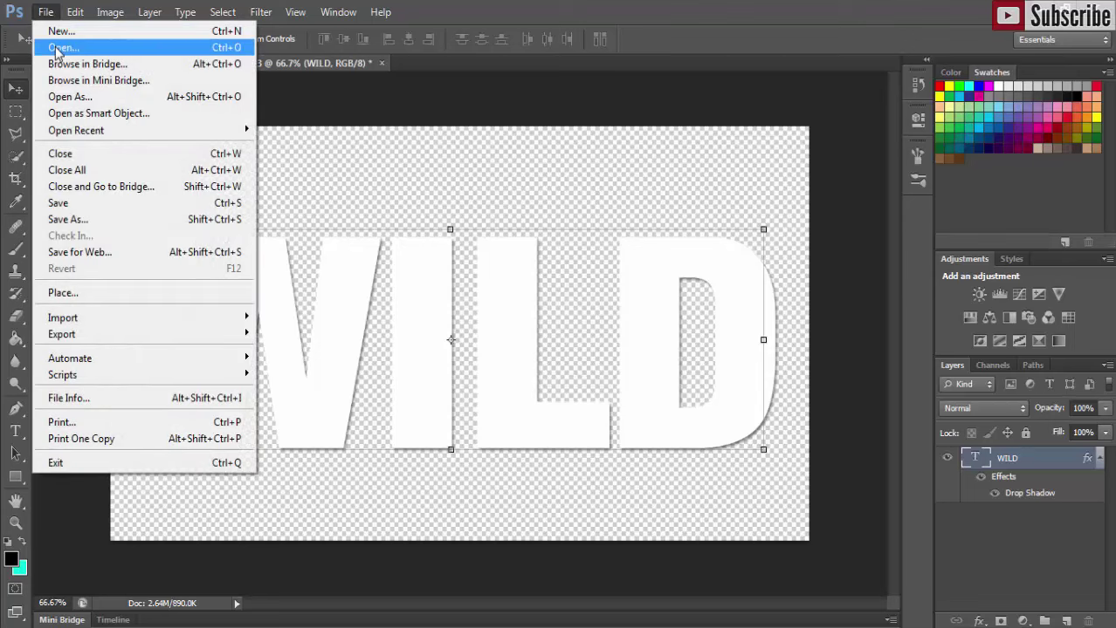
pyautogui.click(56, 49)
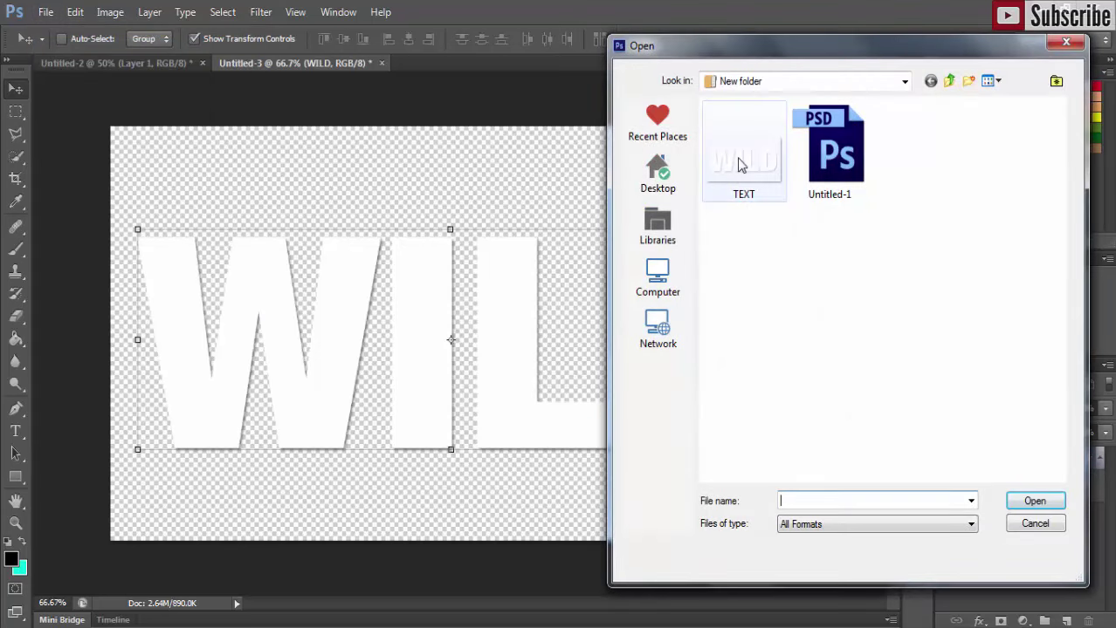
pyautogui.click(740, 164)
pyautogui.click(1033, 501)
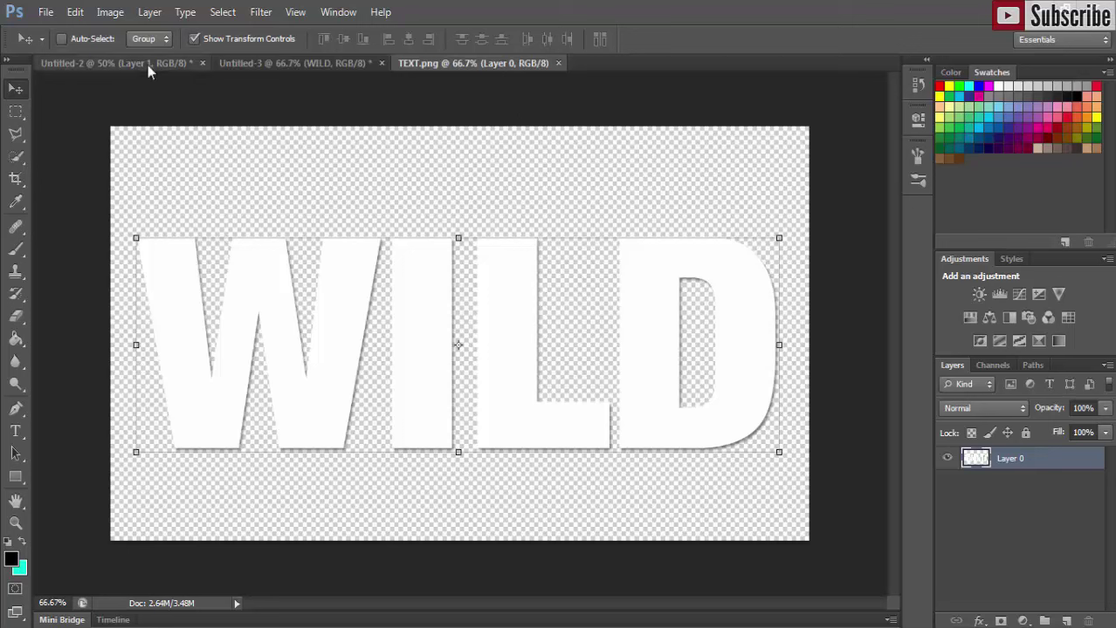
# Create a new transparent document 1280 px wide by 720 px high.
pyautogui.click(46, 11)
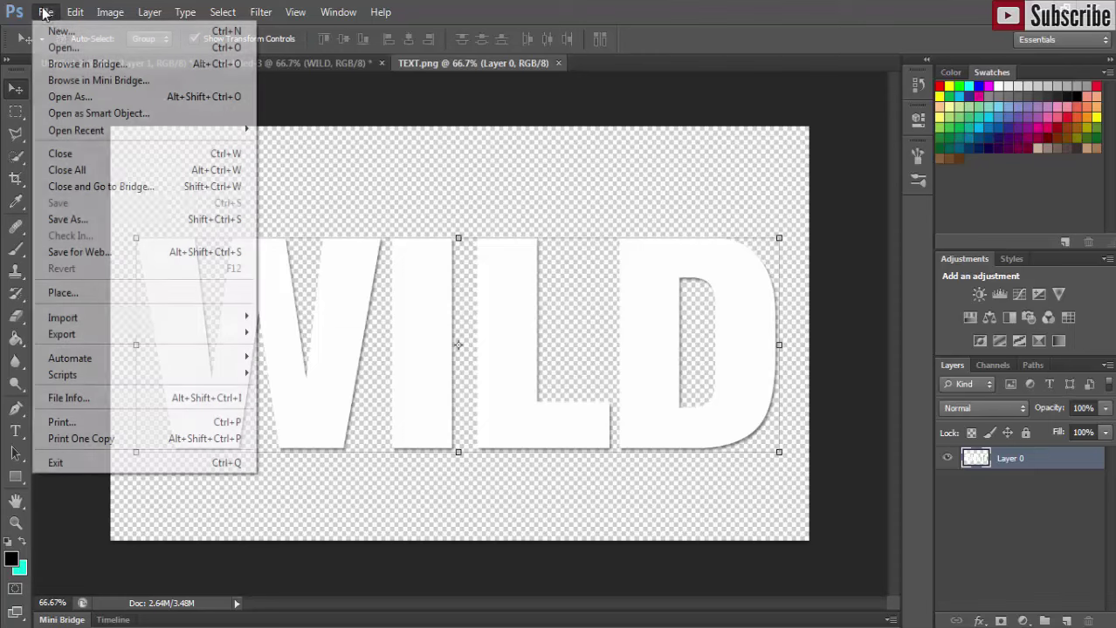
pyautogui.press('Escape')
pyautogui.hotkey('ctrl', 'n')
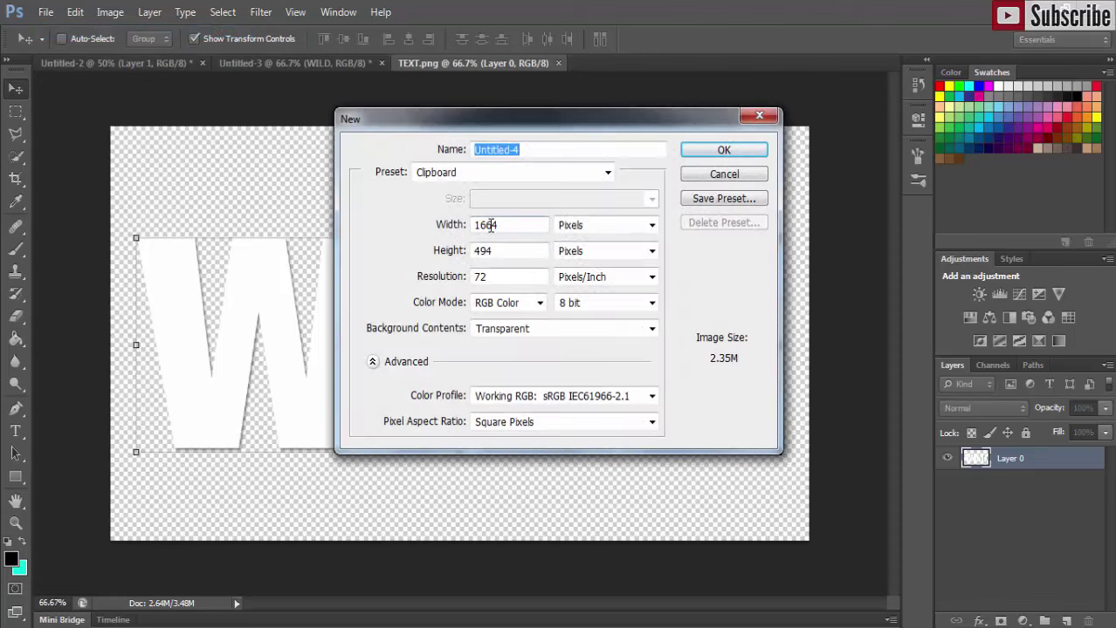
pyautogui.click(440, 226)
pyautogui.write('128')
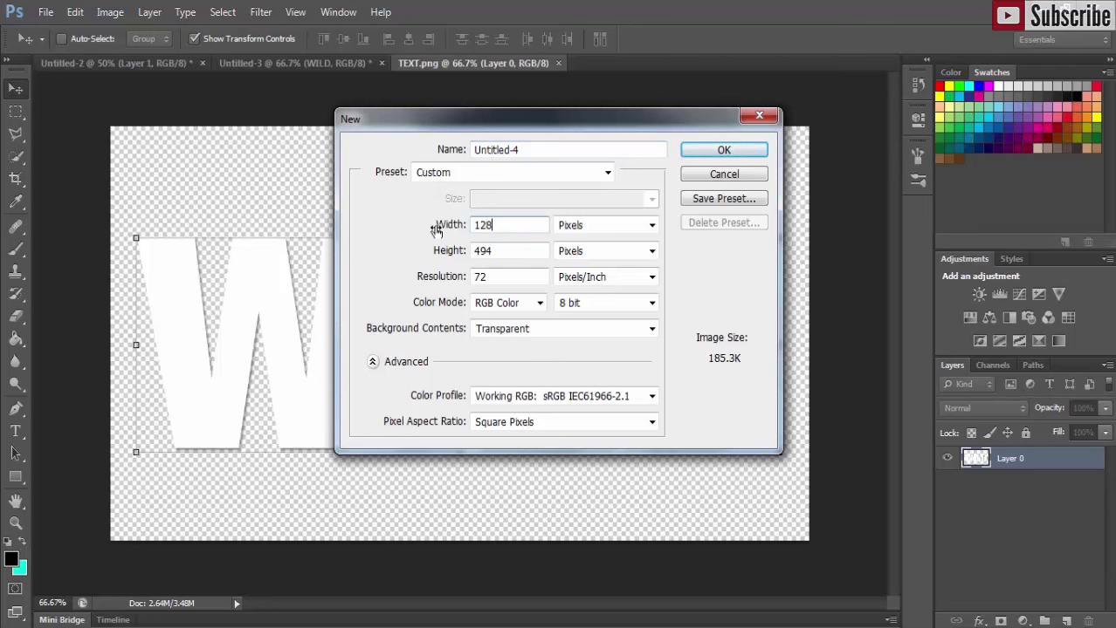
pyautogui.write('0')
pyautogui.click(462, 251)
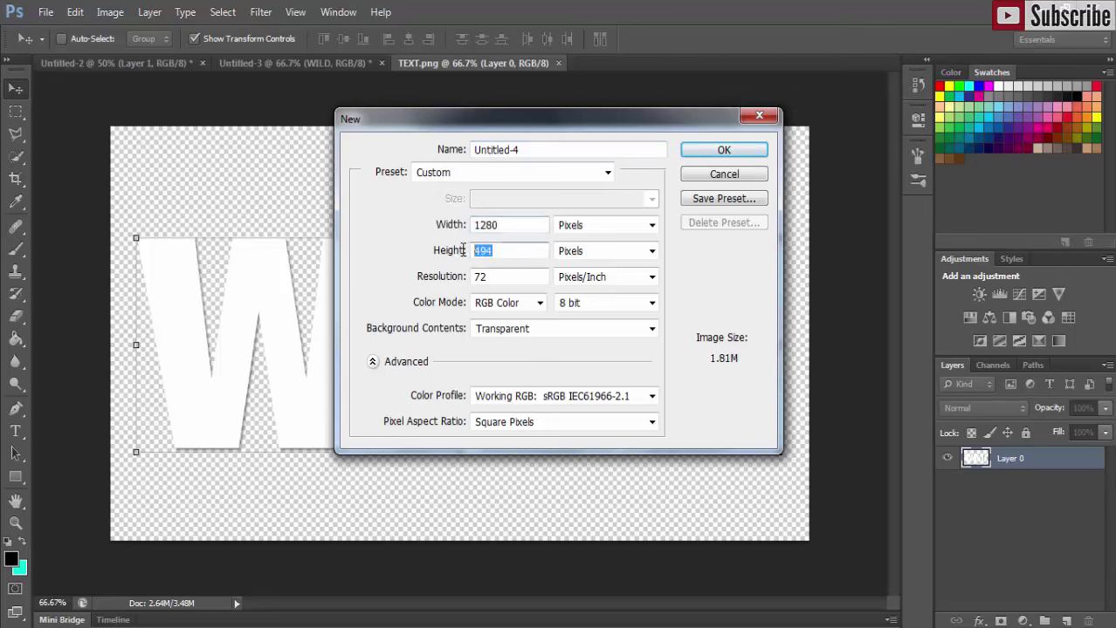
pyautogui.write('720')
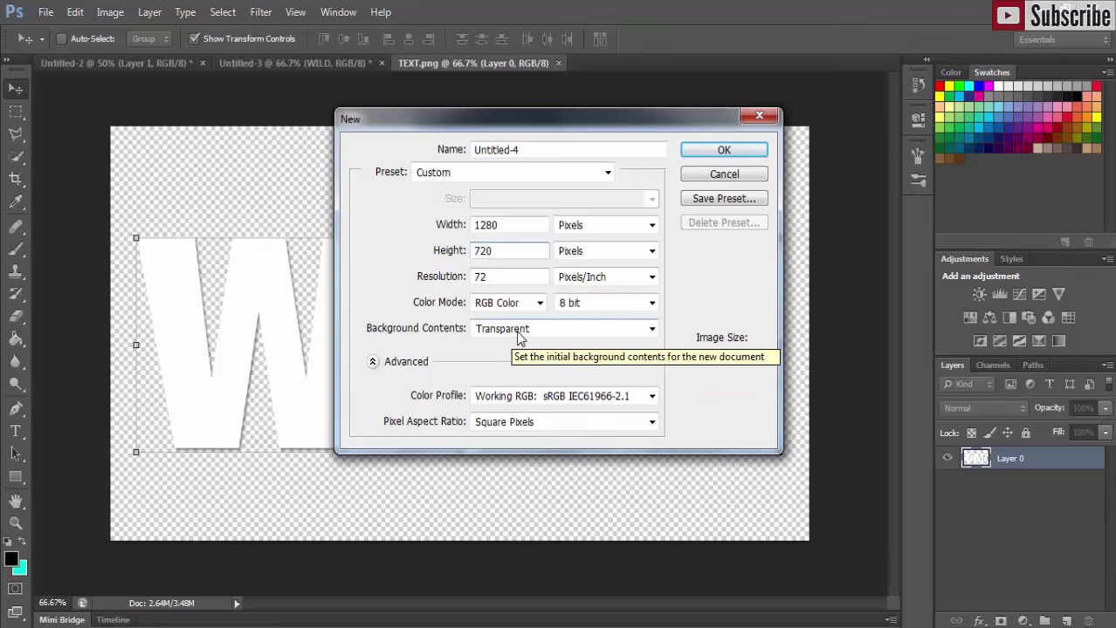
pyautogui.click(749, 151)
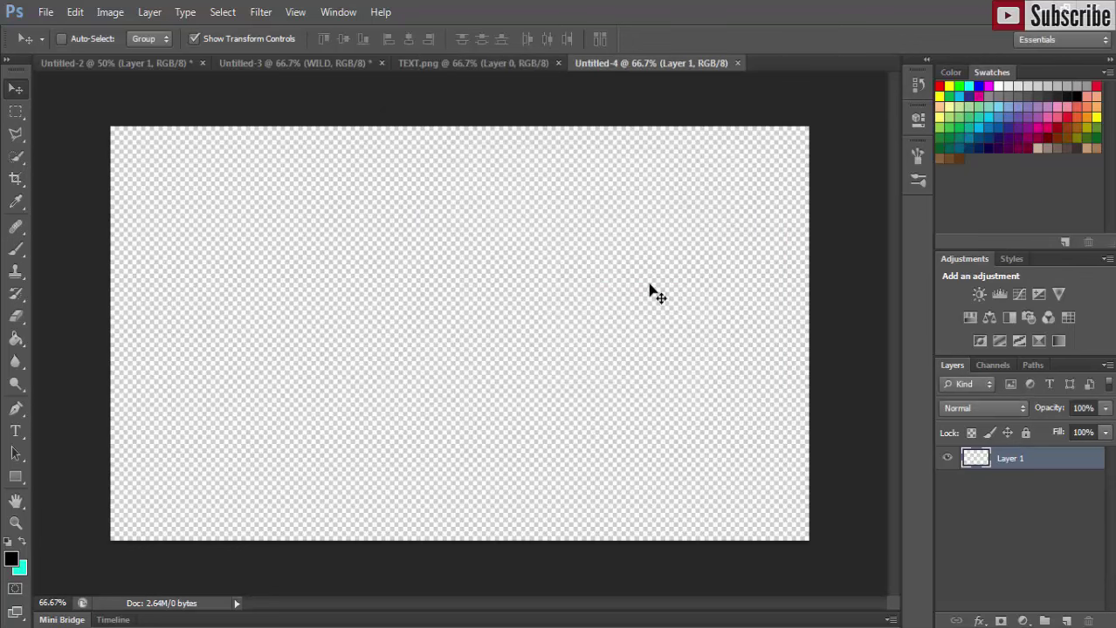
# Drag the WILD letters from TEXT.png into Untitled-4 as Layer 2, nudged slightly upward.
pyautogui.click(507, 66)
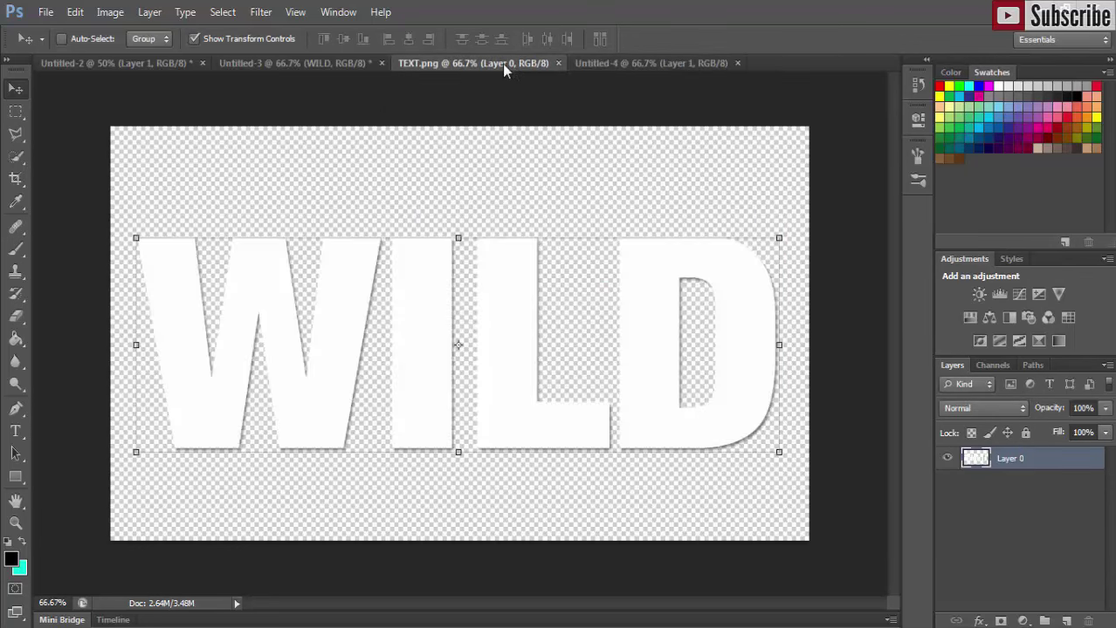
pyautogui.moveTo(502, 64); pyautogui.dragTo(801, 139)
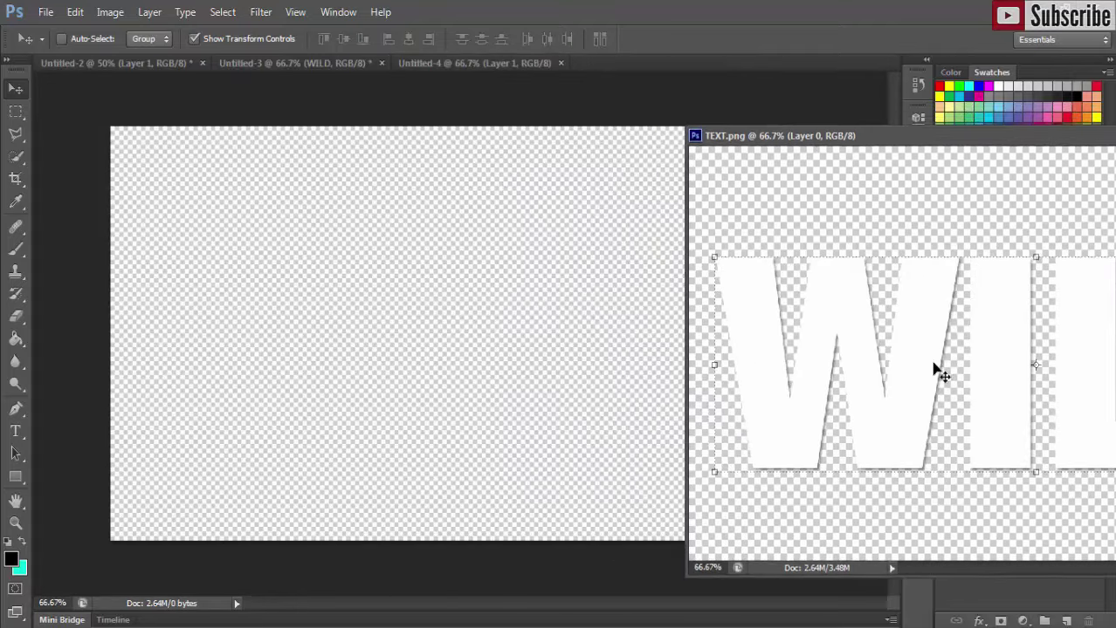
pyautogui.moveTo(938, 342)
pyautogui.mouseDown()
pyautogui.moveTo(530, 373)
pyautogui.moveTo(420, 294)
pyautogui.moveTo(364, 301)
pyautogui.mouseUp()
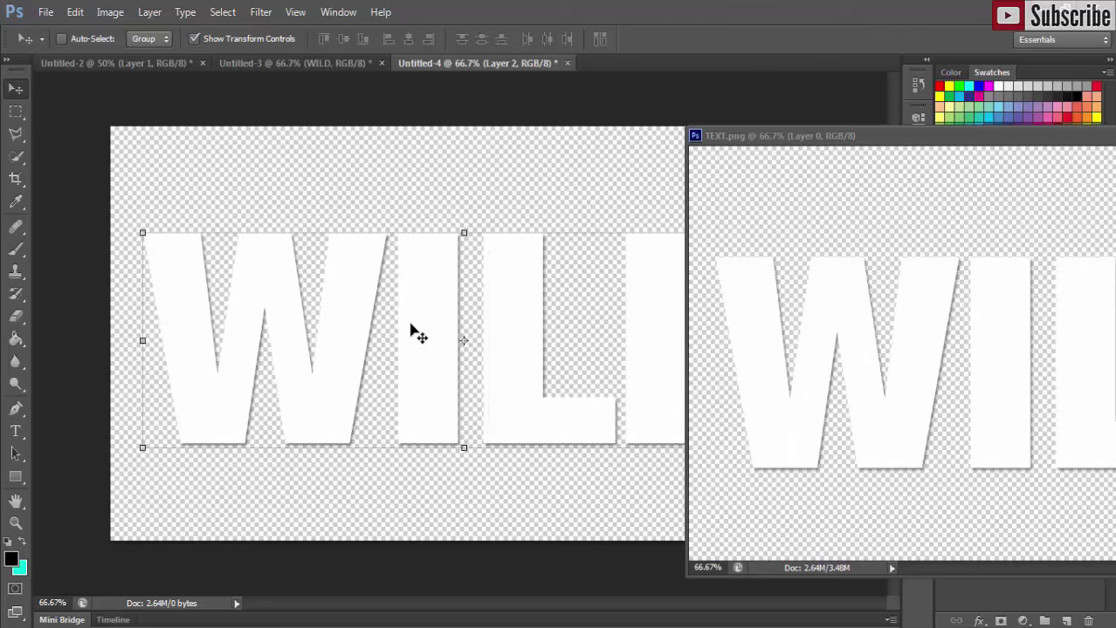
pyautogui.moveTo(890, 137); pyautogui.dragTo(717, 66)
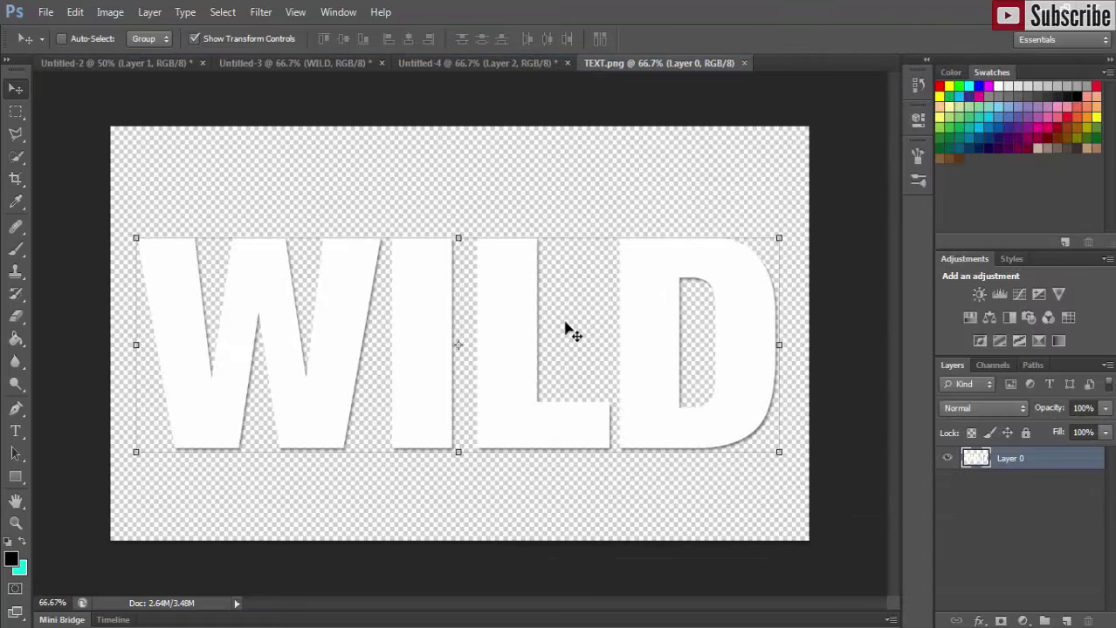
pyautogui.moveTo(632, 336); pyautogui.dragTo(630, 325)
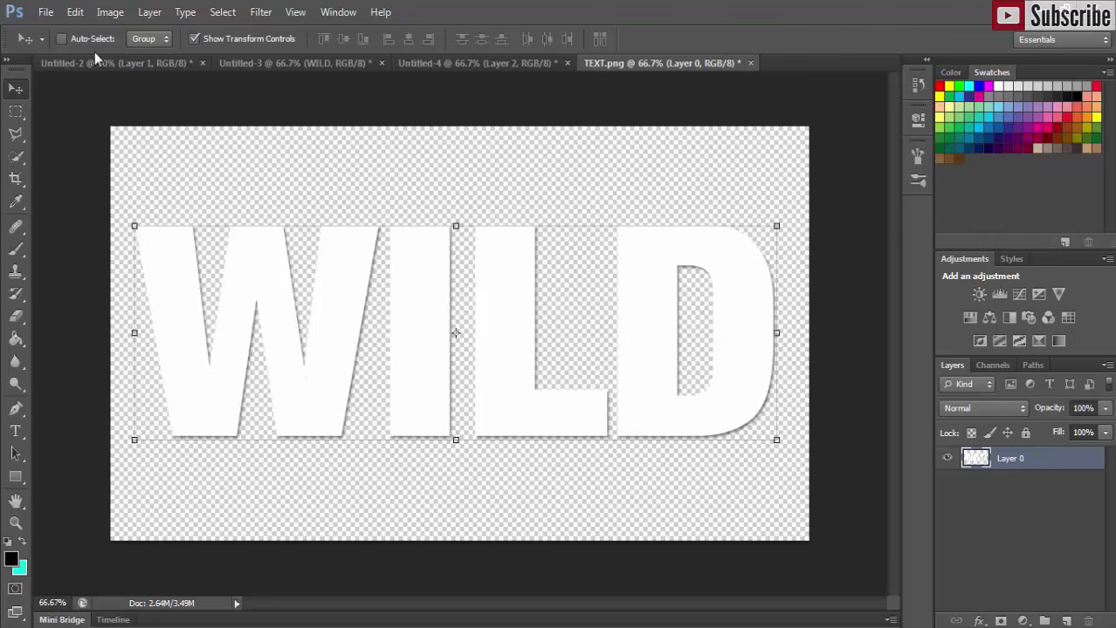
pyautogui.moveTo(99, 65); pyautogui.dragTo(110, 106)
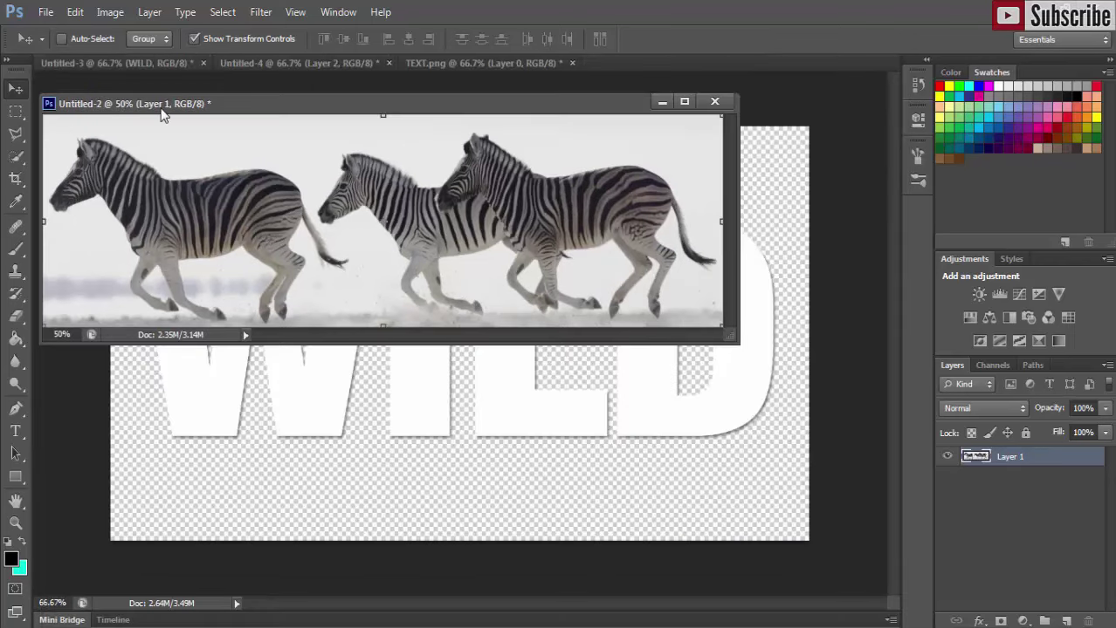
# Copy the zebra photo into Untitled-4 as Layer 3 and redock its document.
pyautogui.moveTo(112, 107); pyautogui.dragTo(652, 124)
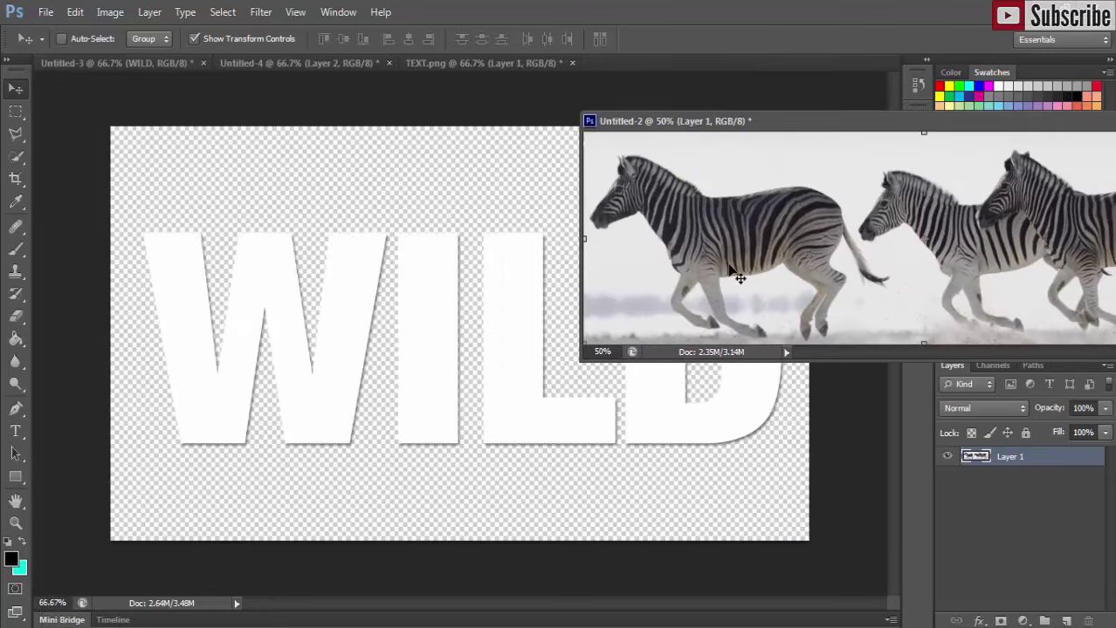
pyautogui.moveTo(812, 296); pyautogui.dragTo(493, 365)
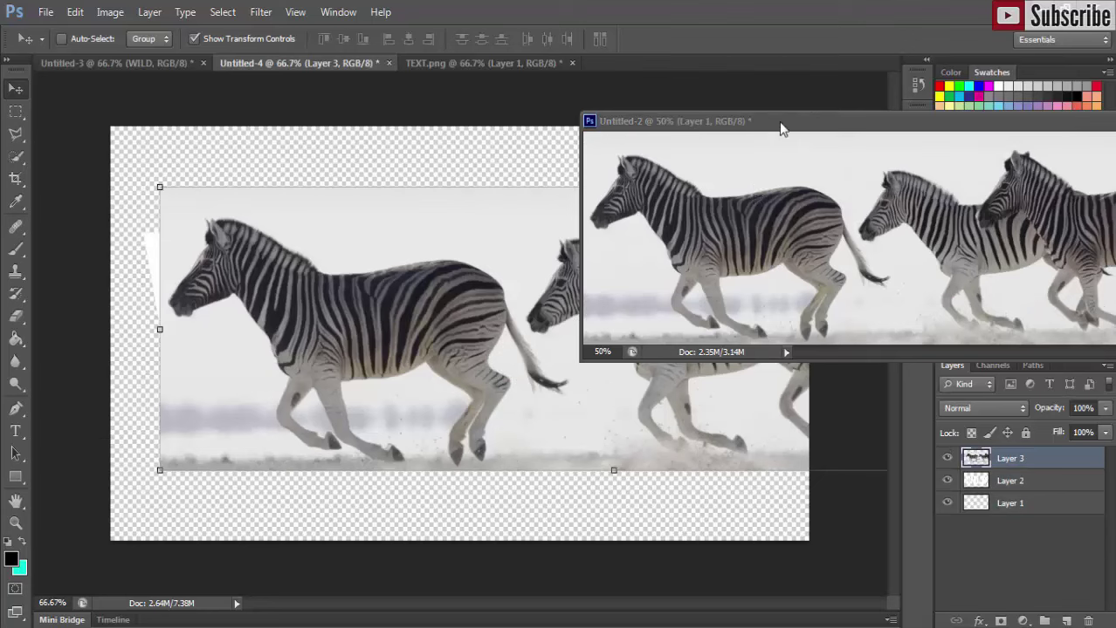
pyautogui.moveTo(782, 129); pyautogui.dragTo(725, 72)
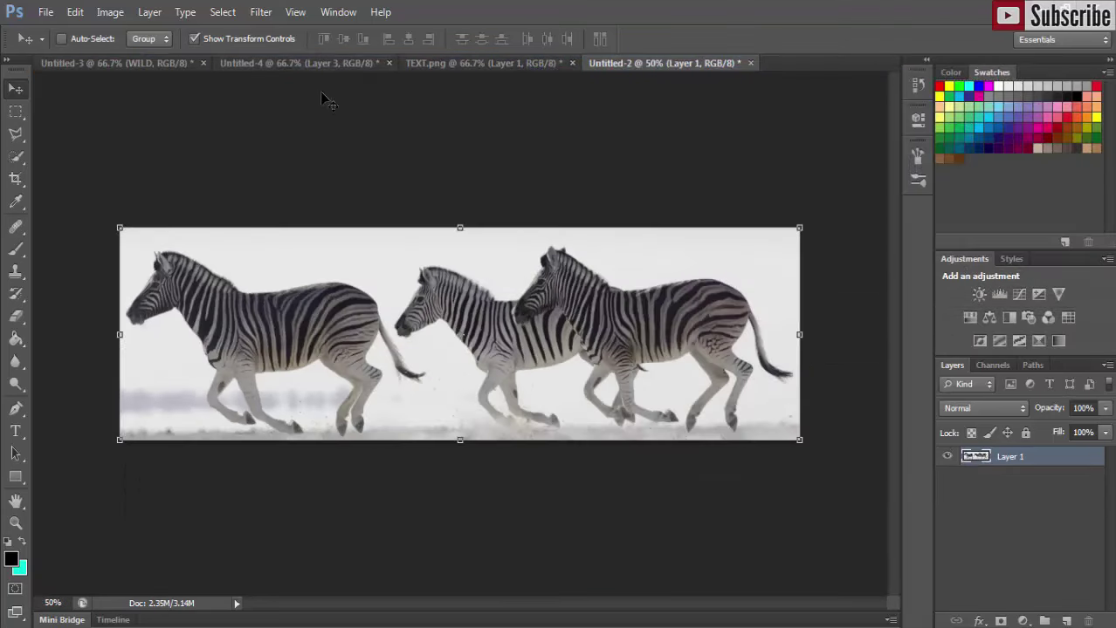
pyautogui.click(301, 64)
# Reposition the WILD letters and zebra photo so the zebra covers the canvas.
pyautogui.moveTo(493, 288)
pyautogui.mouseDown()
pyautogui.moveTo(635, 458)
pyautogui.moveTo(578, 428)
pyautogui.mouseUp()
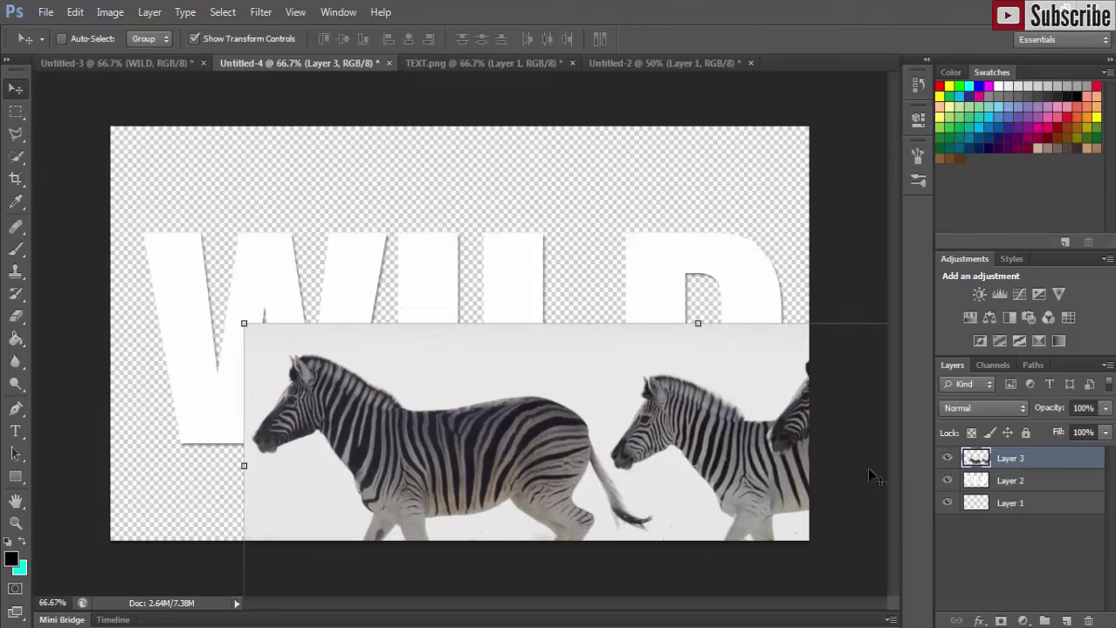
pyautogui.click(1030, 487)
pyautogui.moveTo(643, 266); pyautogui.dragTo(642, 281)
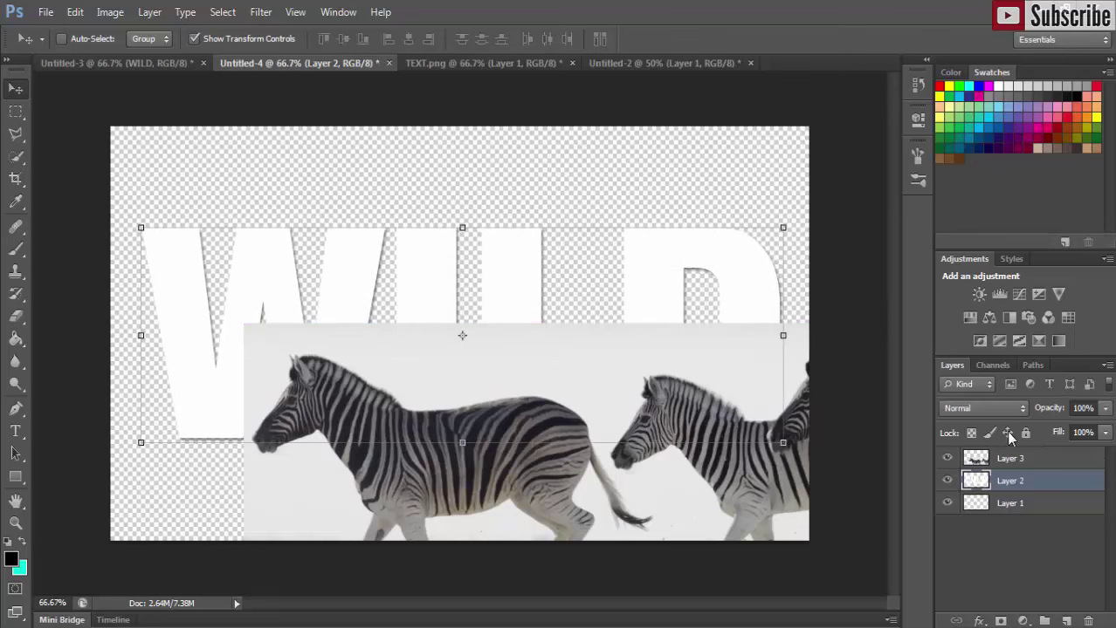
pyautogui.click(1009, 460)
pyautogui.moveTo(696, 417); pyautogui.dragTo(581, 308)
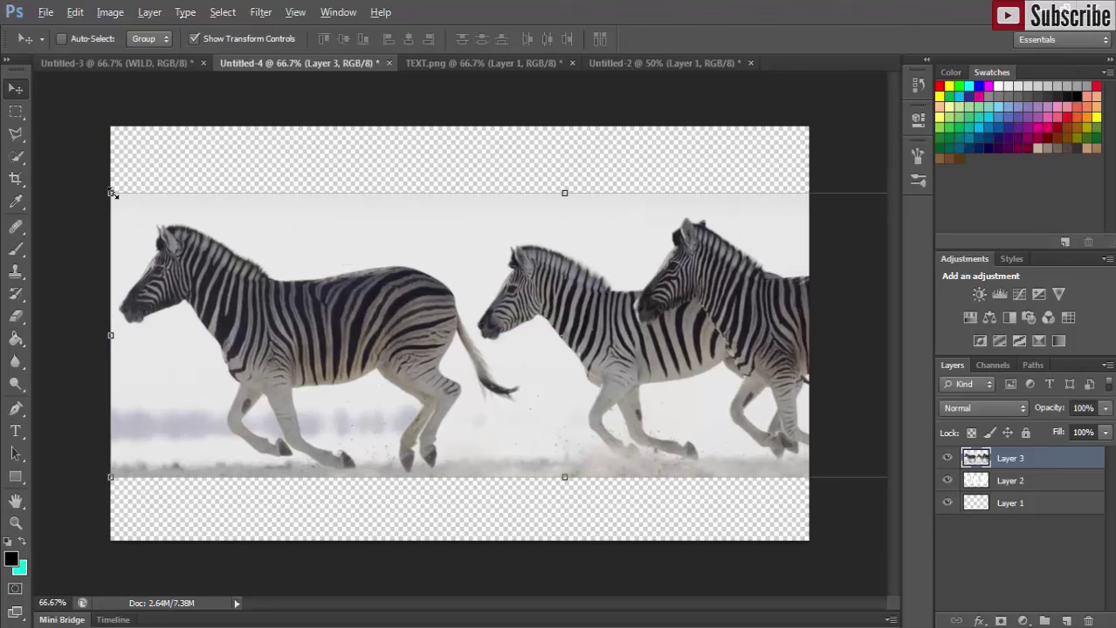
# Scale the zebra photo over the WILD letters, lowering its opacity to check alignment.
pyautogui.moveTo(113, 193); pyautogui.dragTo(271, 243)
pyautogui.moveTo(672, 335); pyautogui.dragTo(545, 317)
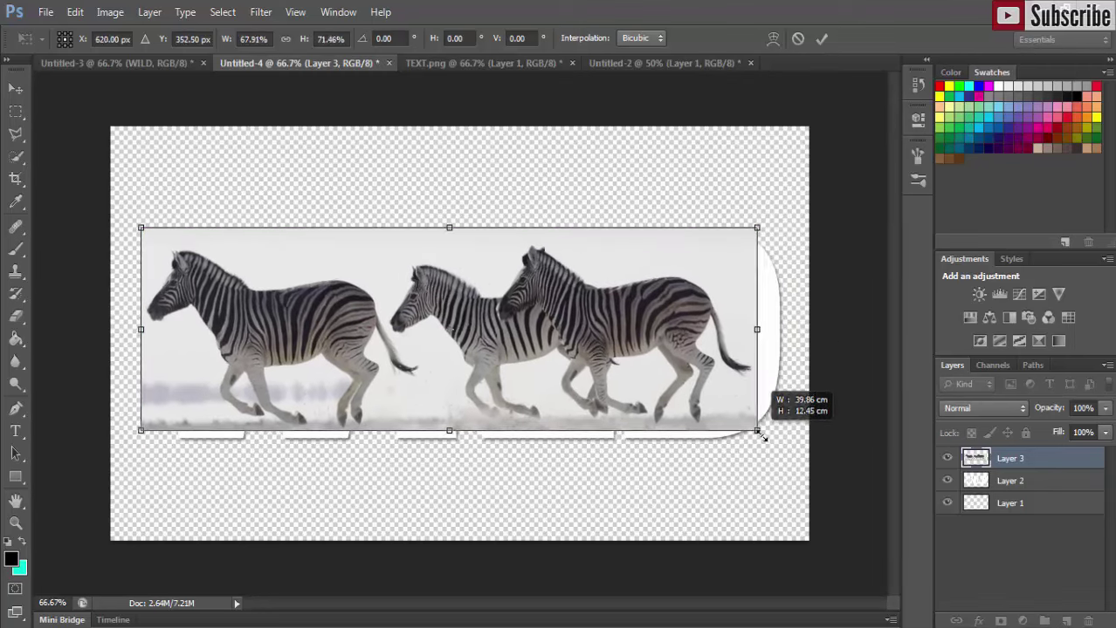
pyautogui.moveTo(741, 422); pyautogui.dragTo(792, 453)
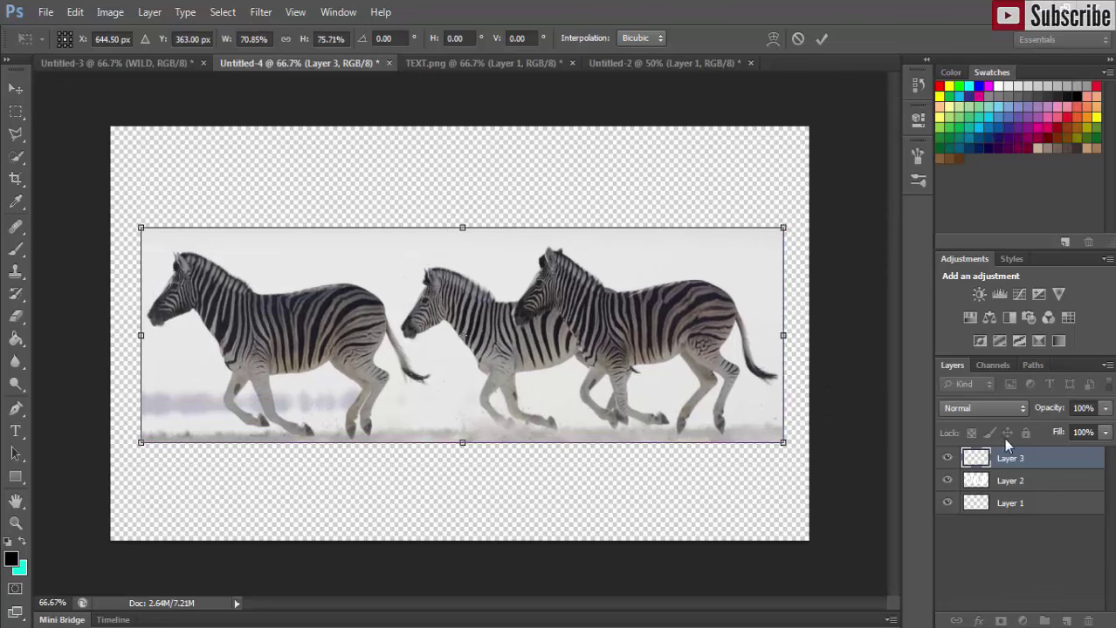
pyautogui.click(1106, 432)
pyautogui.moveTo(1105, 434); pyautogui.dragTo(1064, 443)
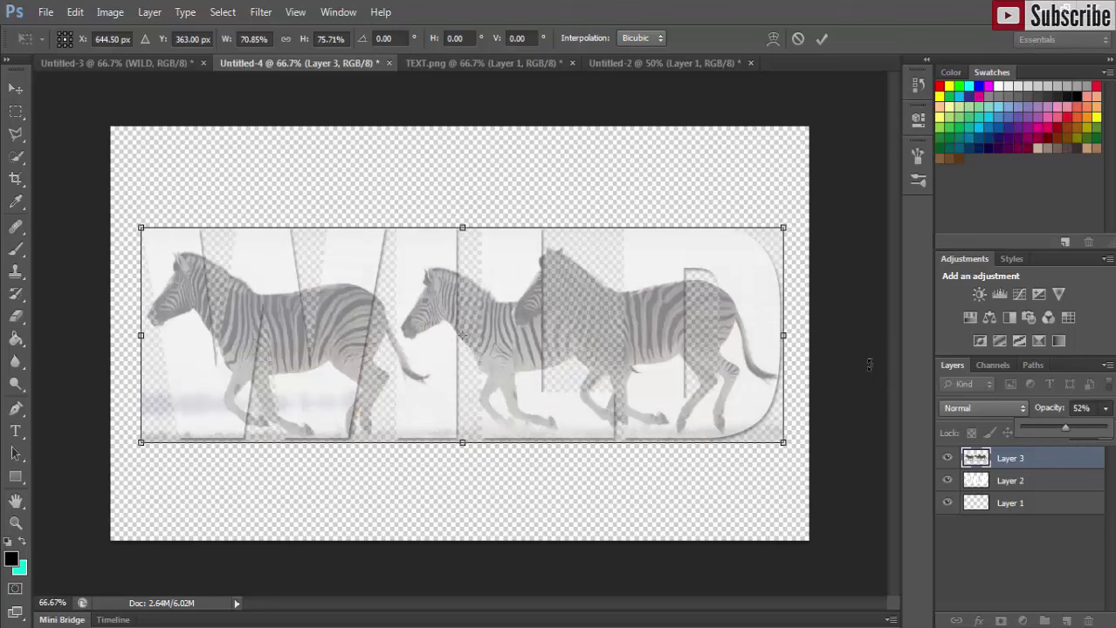
# Nudge the zebra photo into place and apply the 70.85% × 75.71% transform.
pyautogui.press('Right')
pyautogui.press('Right')
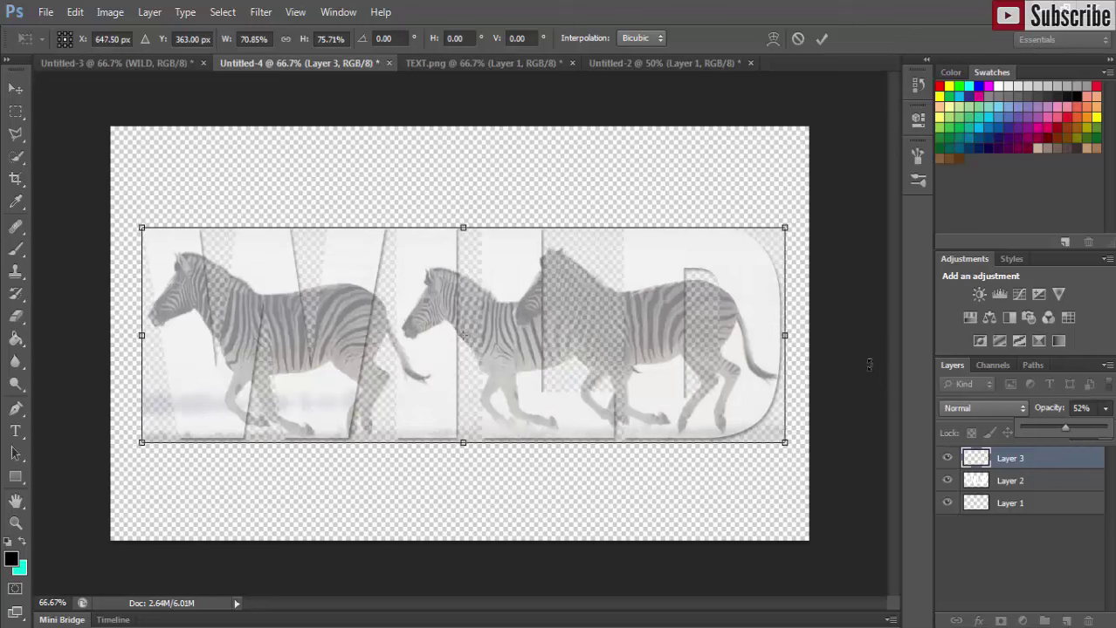
pyautogui.press('Right')
pyautogui.press('Right')
pyautogui.press('Right')
pyautogui.press('Right')
pyautogui.press('Right')
pyautogui.press('Right')
pyautogui.press('Right')
pyautogui.press('Right')
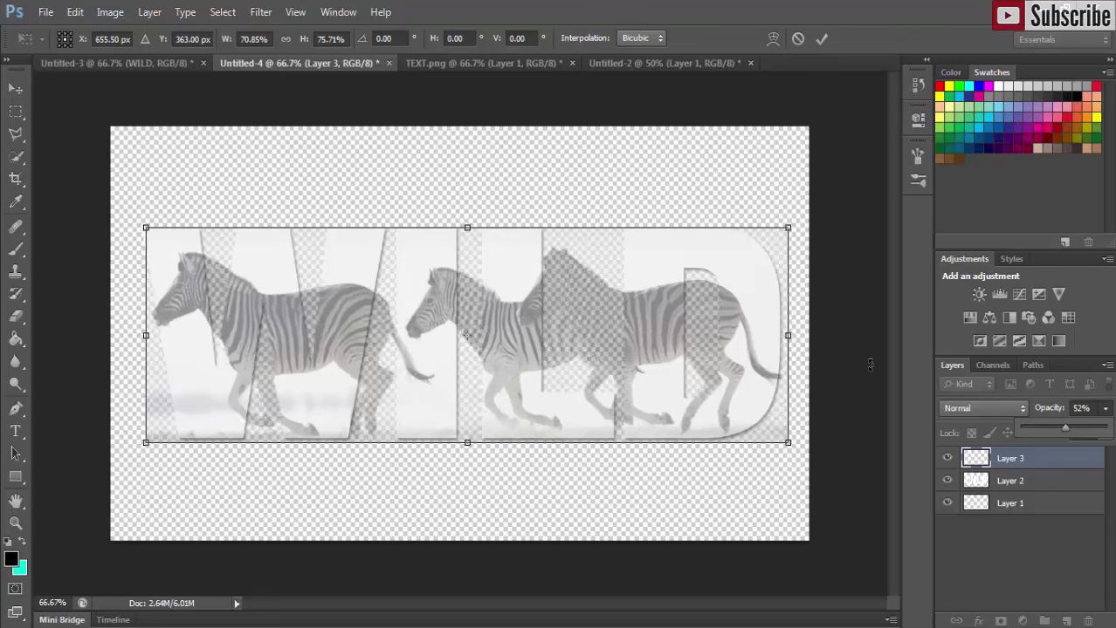
pyautogui.press('Right')
pyautogui.press('Right')
pyautogui.press('Right')
pyautogui.press('Right')
pyautogui.press('Right')
pyautogui.press('Right')
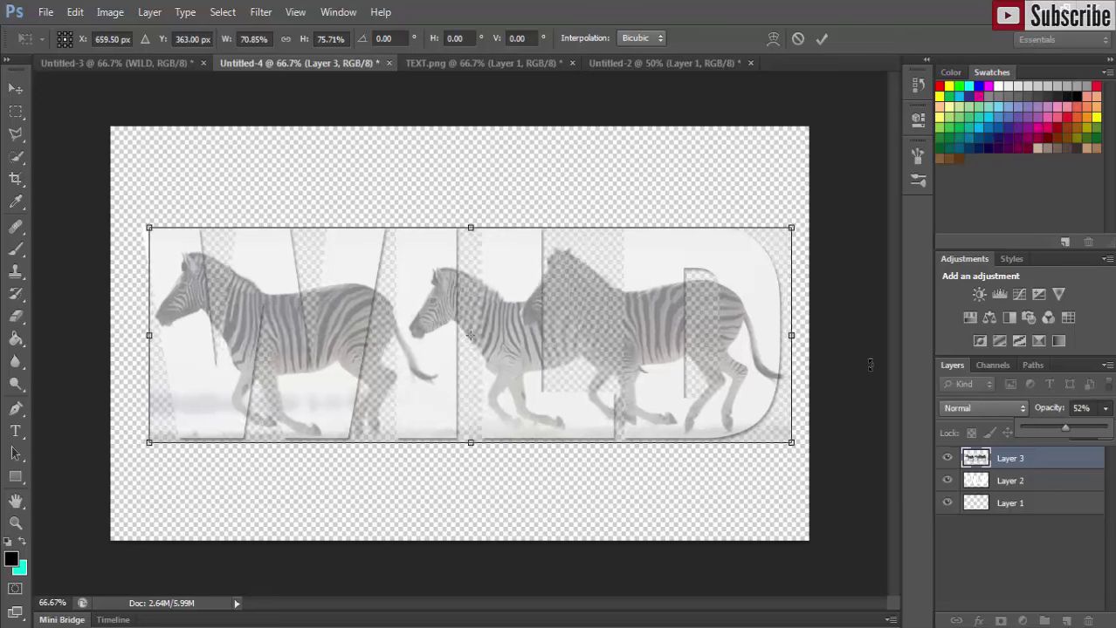
pyautogui.press('Right')
pyautogui.press('Right')
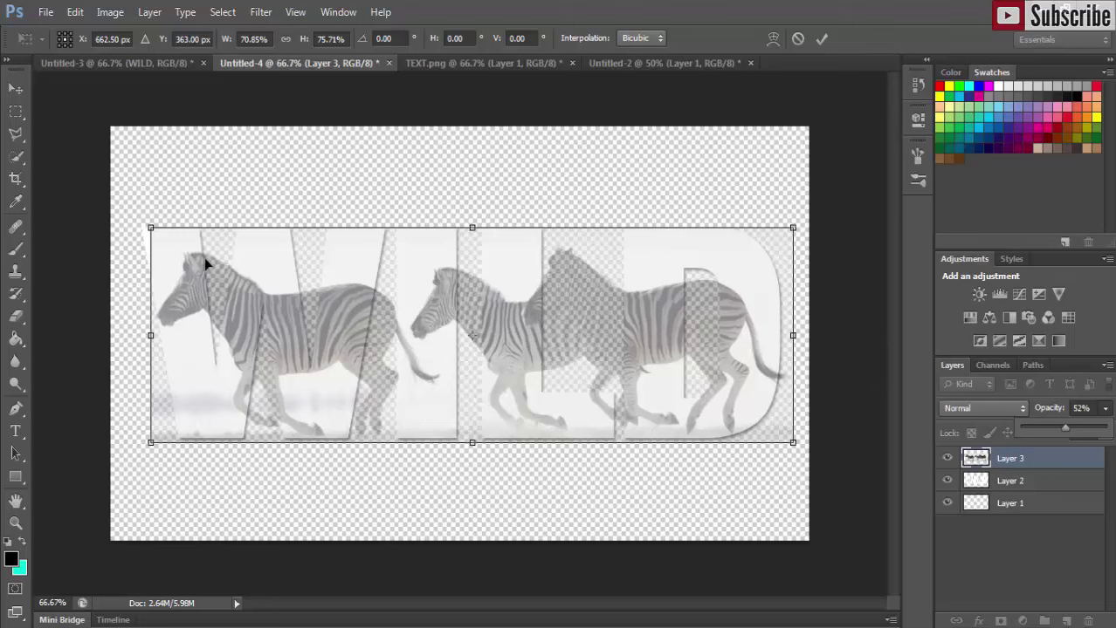
pyautogui.press('Left')
pyautogui.press('Left')
pyautogui.press('Left')
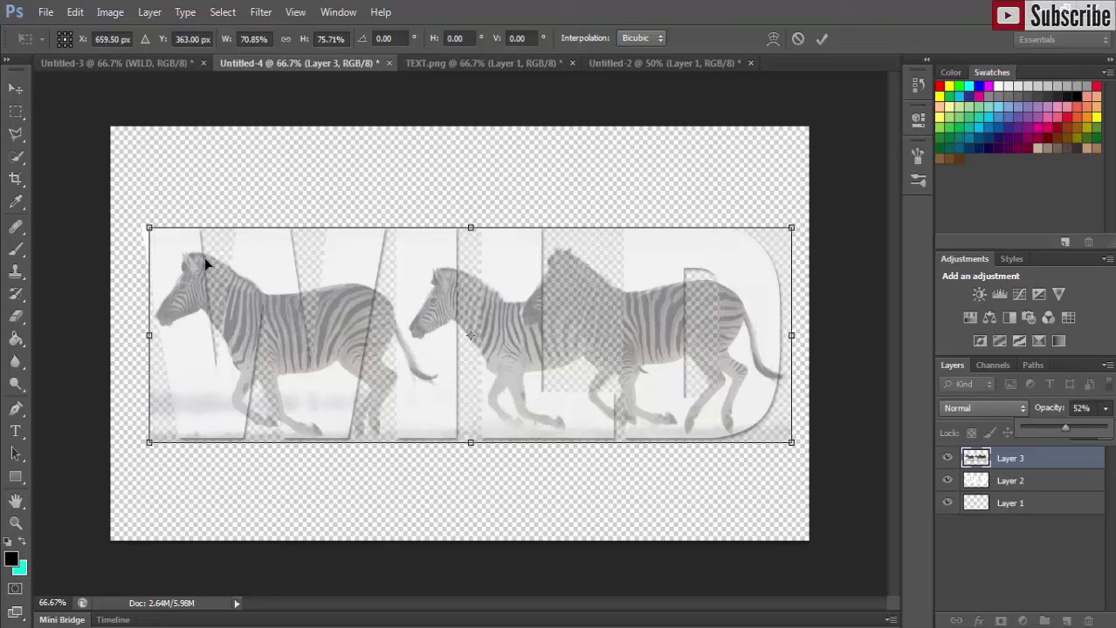
pyautogui.press('Left')
pyautogui.press('Left')
pyautogui.press('Left')
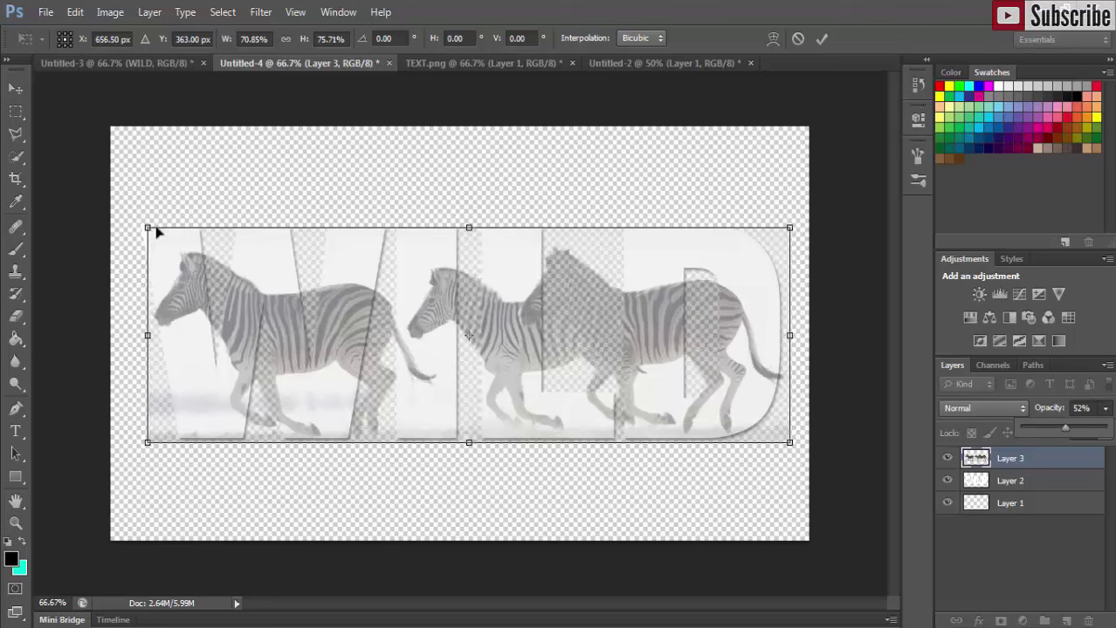
pyautogui.click(16, 88)
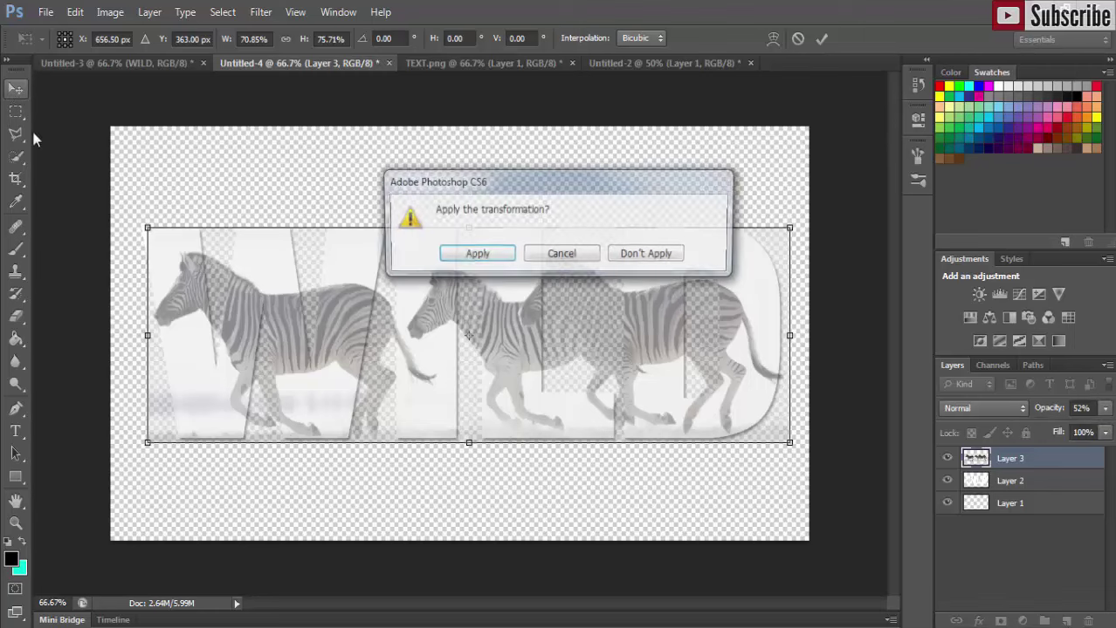
pyautogui.click(471, 255)
pyautogui.click(1107, 410)
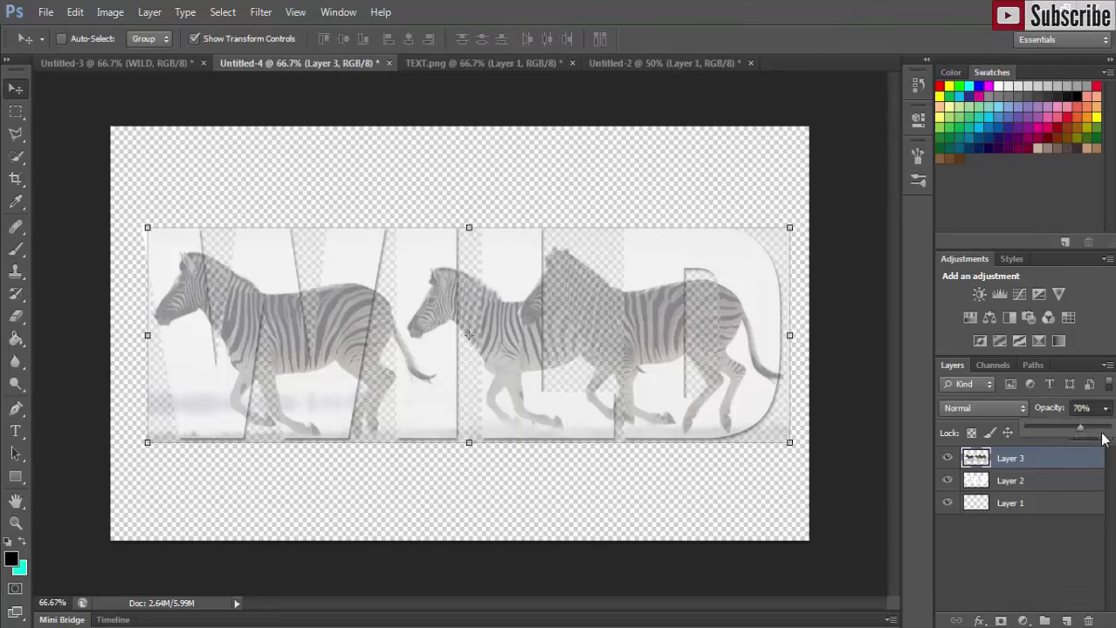
# Set Layer 3 opacity back to 100% and clip the zebra photo to the WILD layer.
pyautogui.moveTo(1068, 429); pyautogui.dragTo(1109, 429)
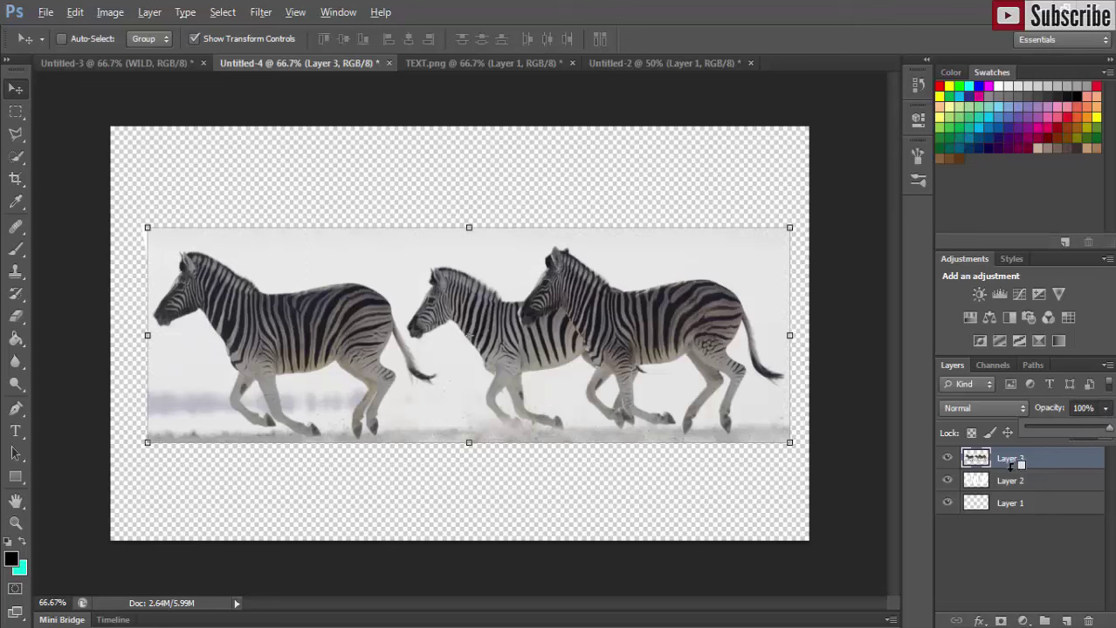
pyautogui.keyDown('alt'); pyautogui.click(1013, 468); pyautogui.keyUp('alt')
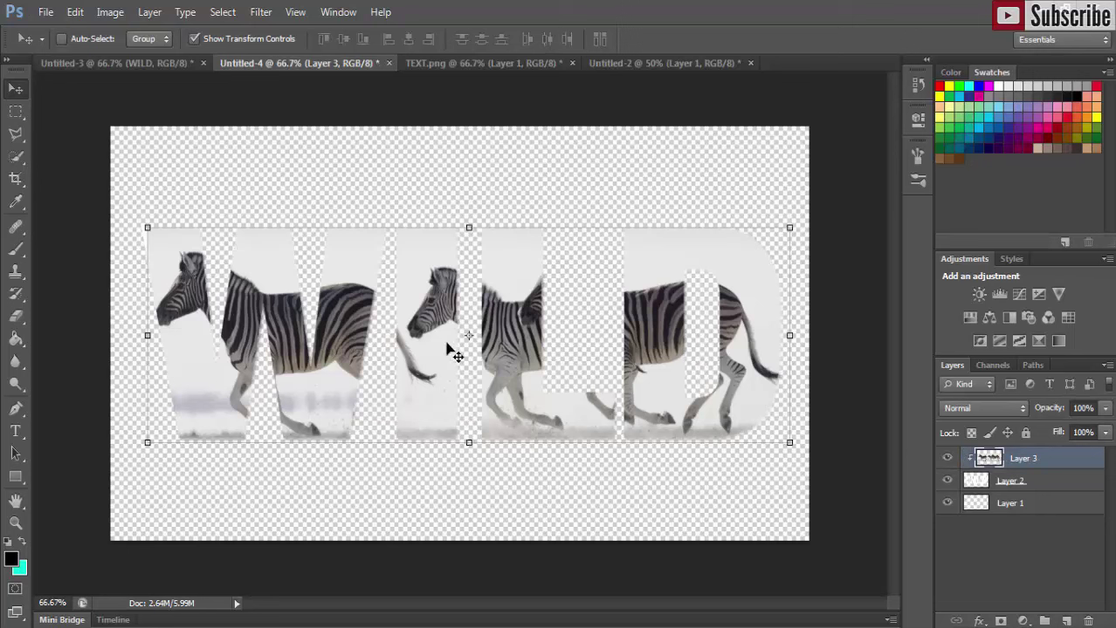
pyautogui.click(1006, 504)
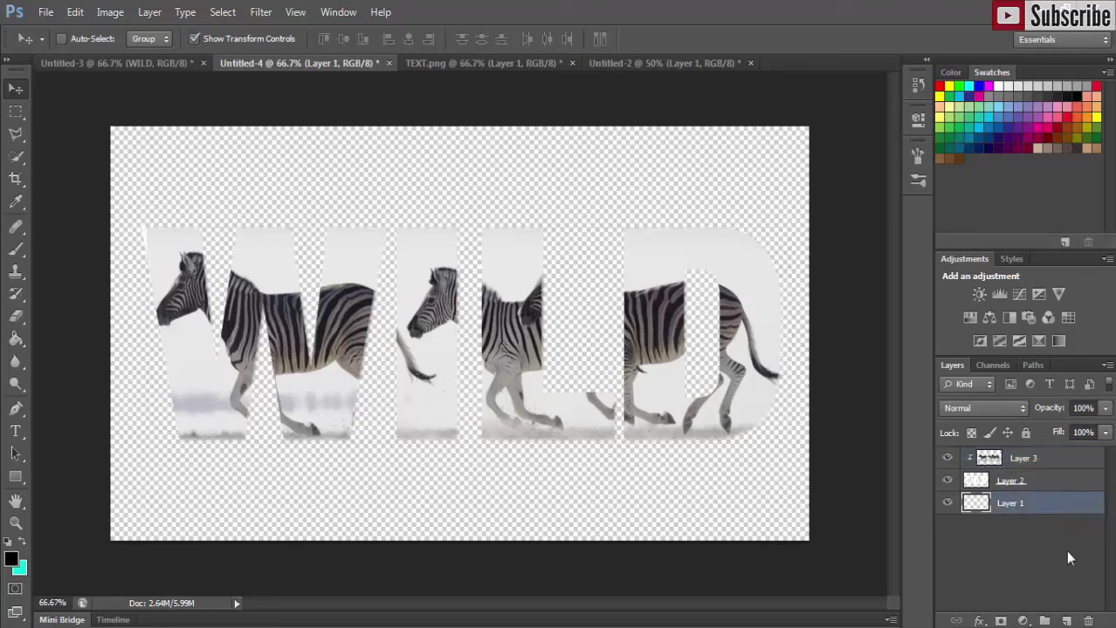
# Add a near-black Solid Color fill layer, Color Fill 1, at the bottom of the stack.
pyautogui.click(980, 621)
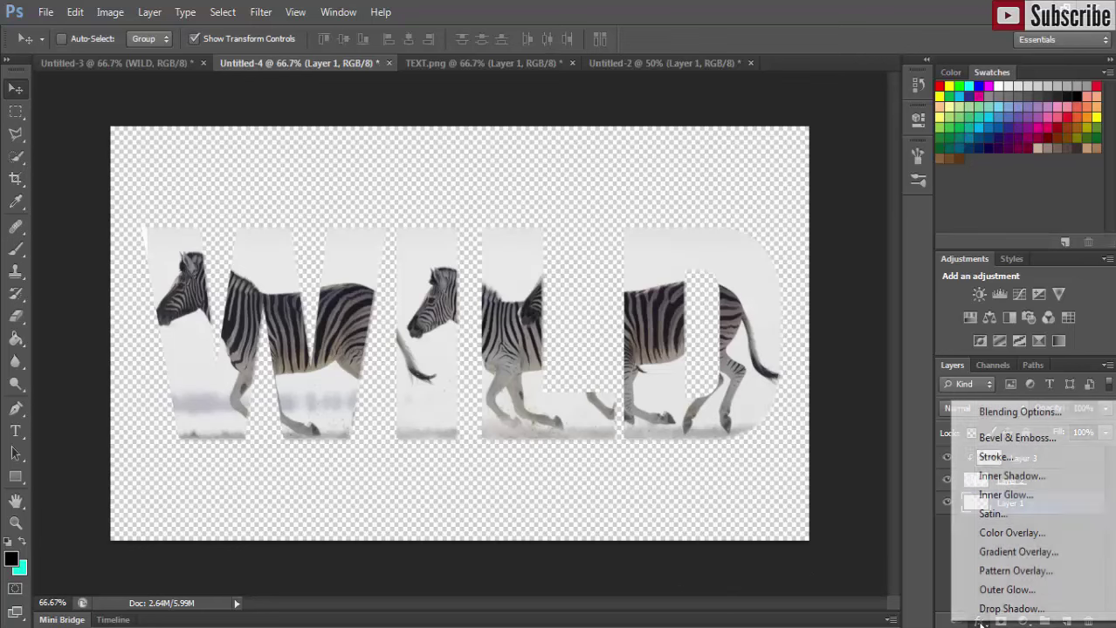
pyautogui.click(1013, 553)
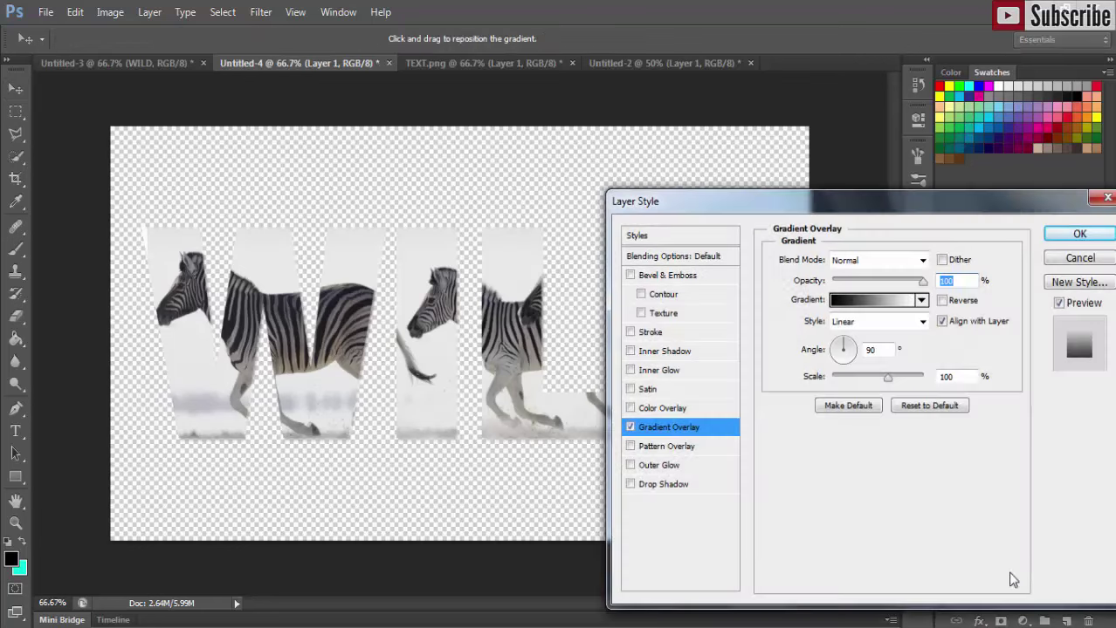
pyautogui.click(1107, 198)
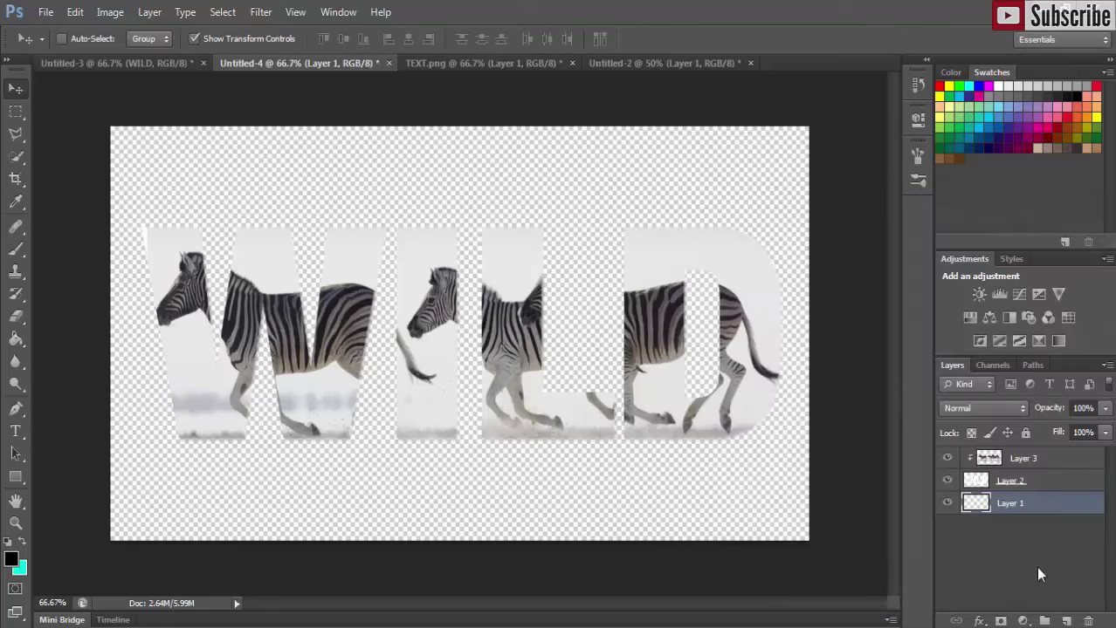
pyautogui.click(1022, 622)
pyautogui.click(1009, 245)
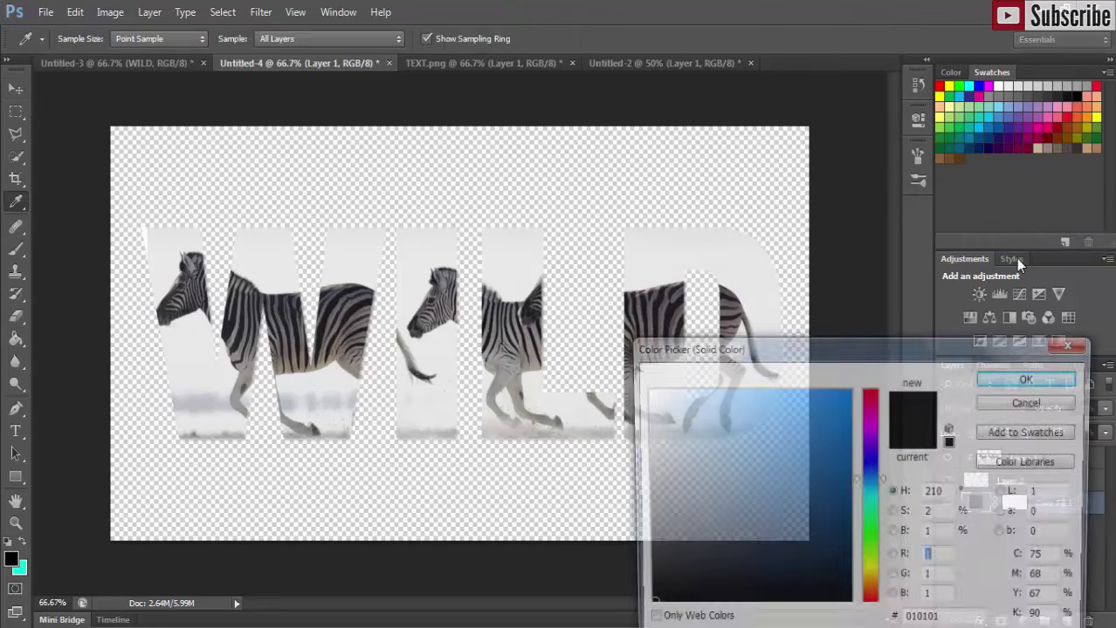
pyautogui.click(1026, 381)
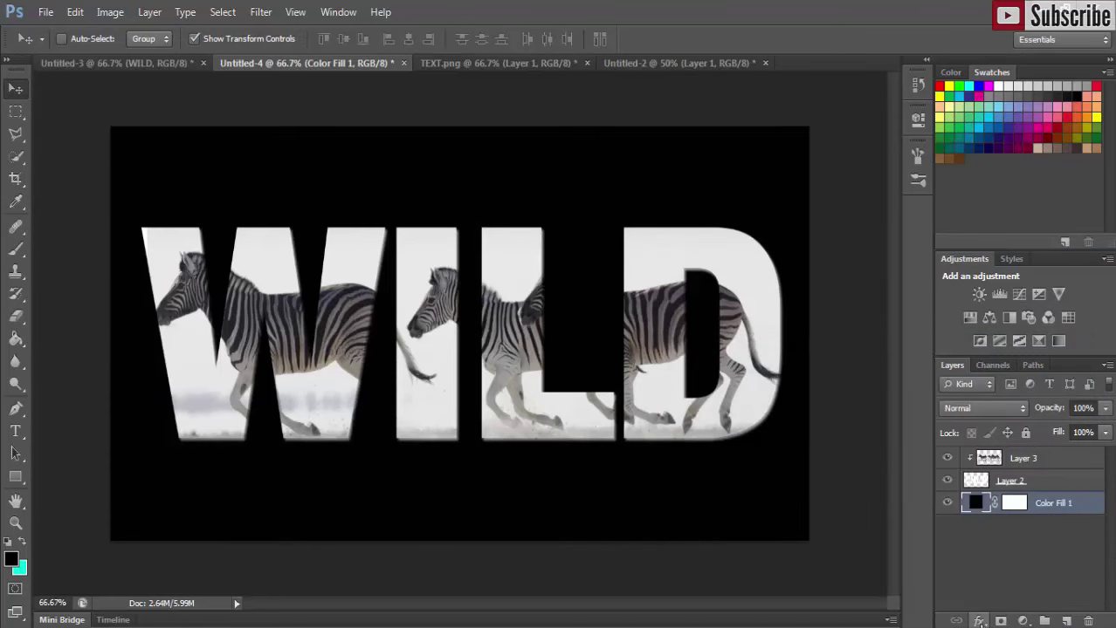
pyautogui.click(979, 622)
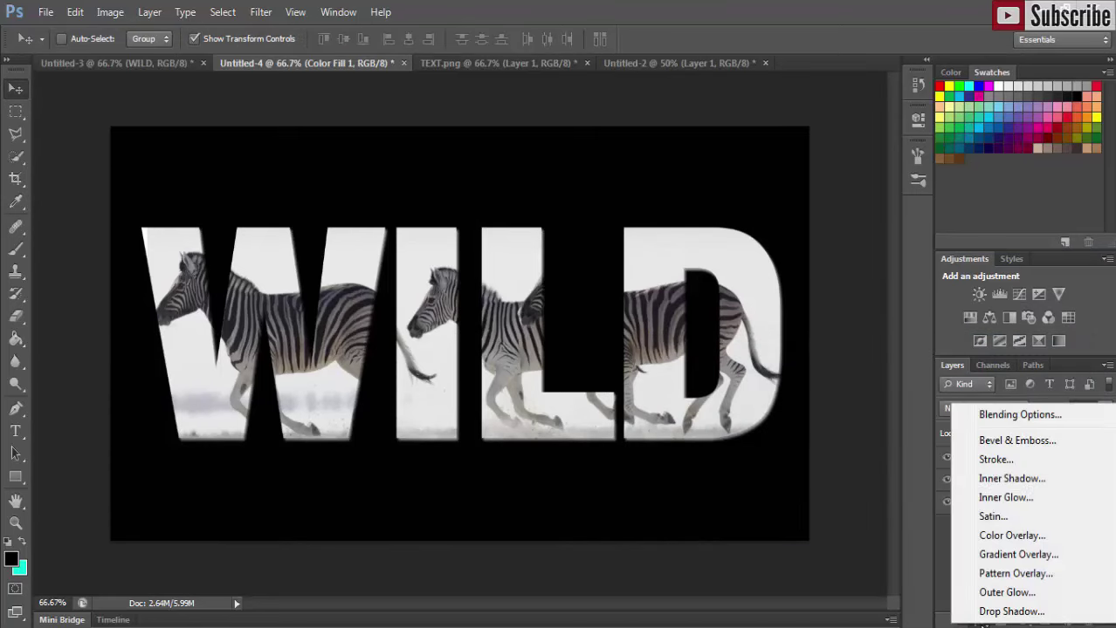
# Give Color Fill 1 a Color Overlay style in grey #adacac.
pyautogui.click(1015, 542)
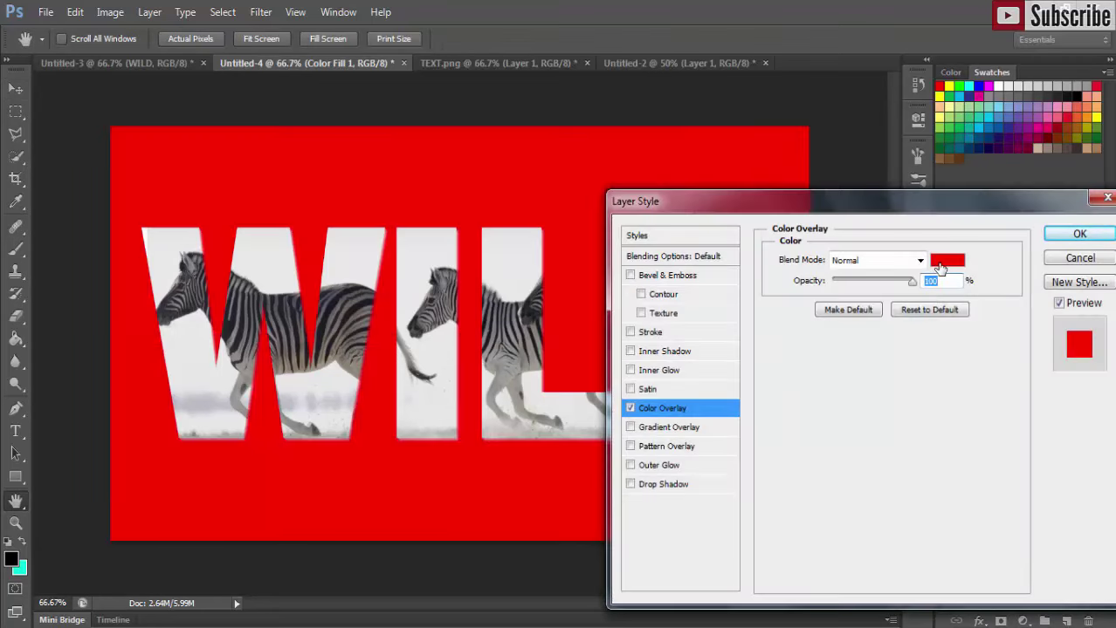
pyautogui.click(943, 261)
pyautogui.click(646, 426)
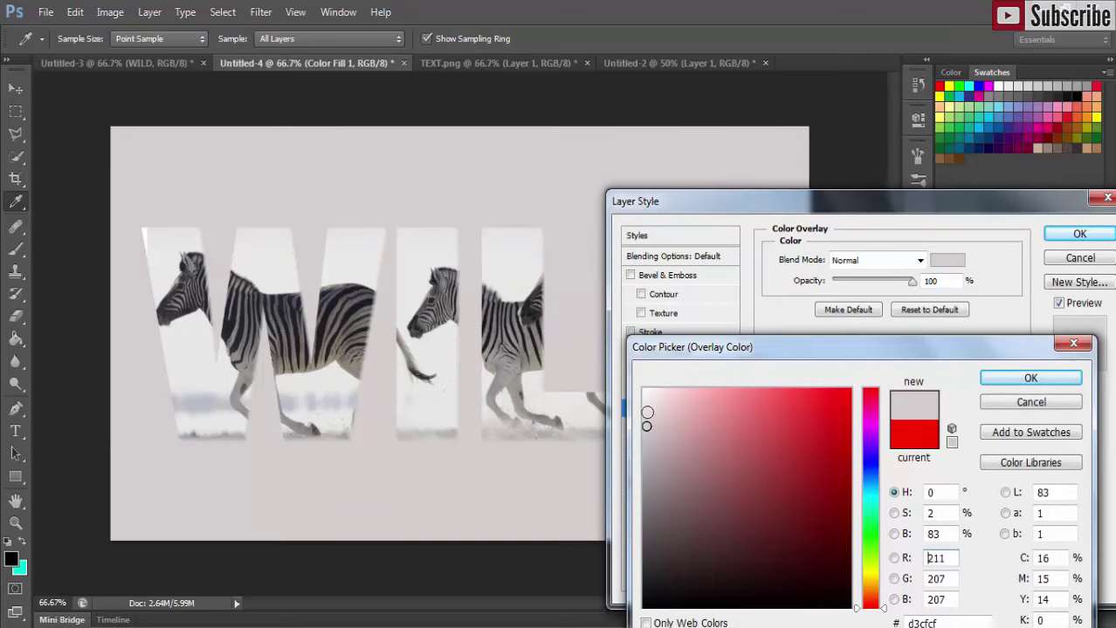
pyautogui.click(647, 412)
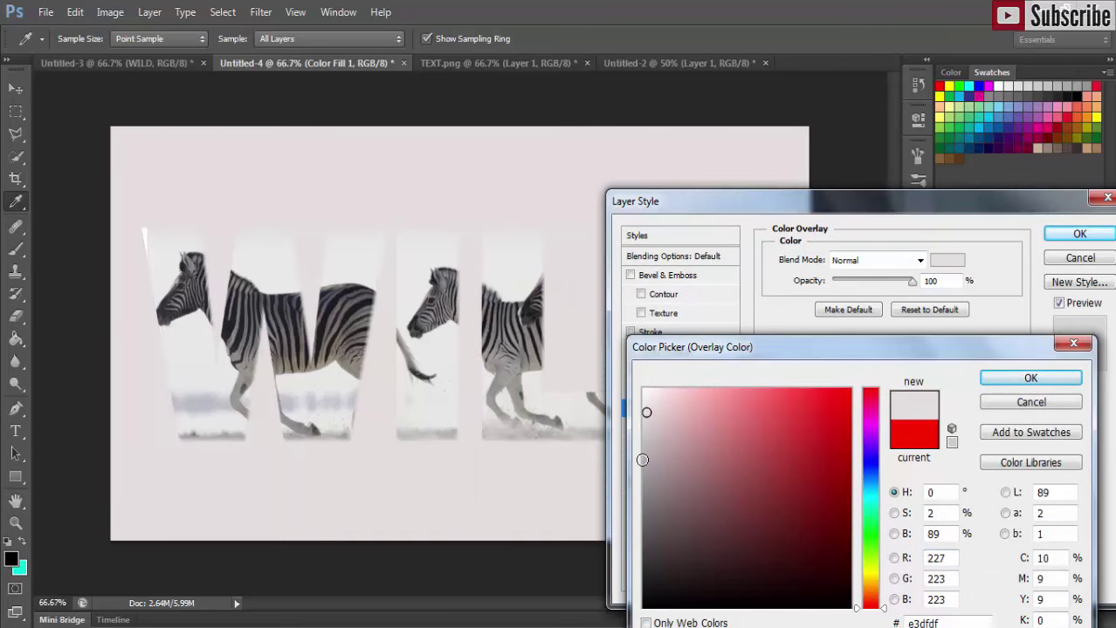
pyautogui.click(643, 459)
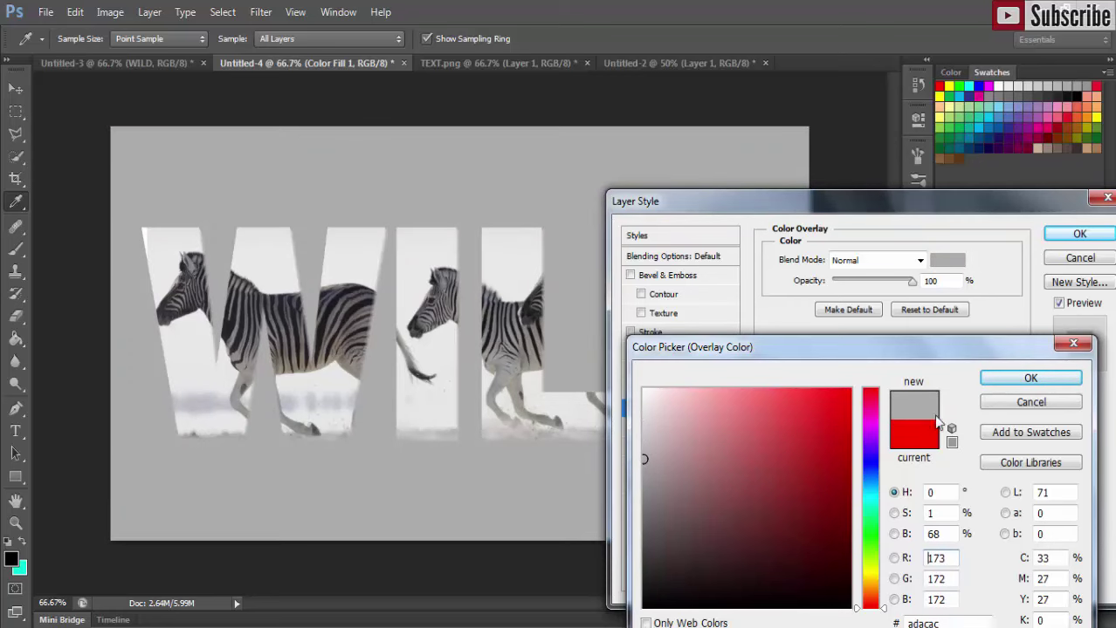
pyautogui.click(1005, 382)
pyautogui.click(1077, 235)
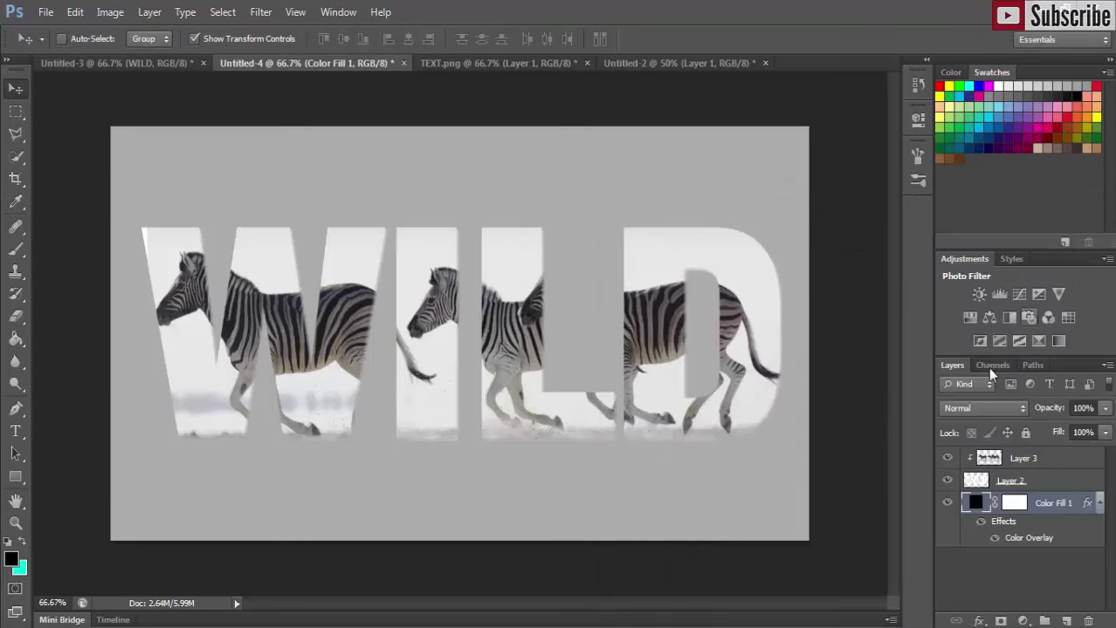
pyautogui.click(1025, 466)
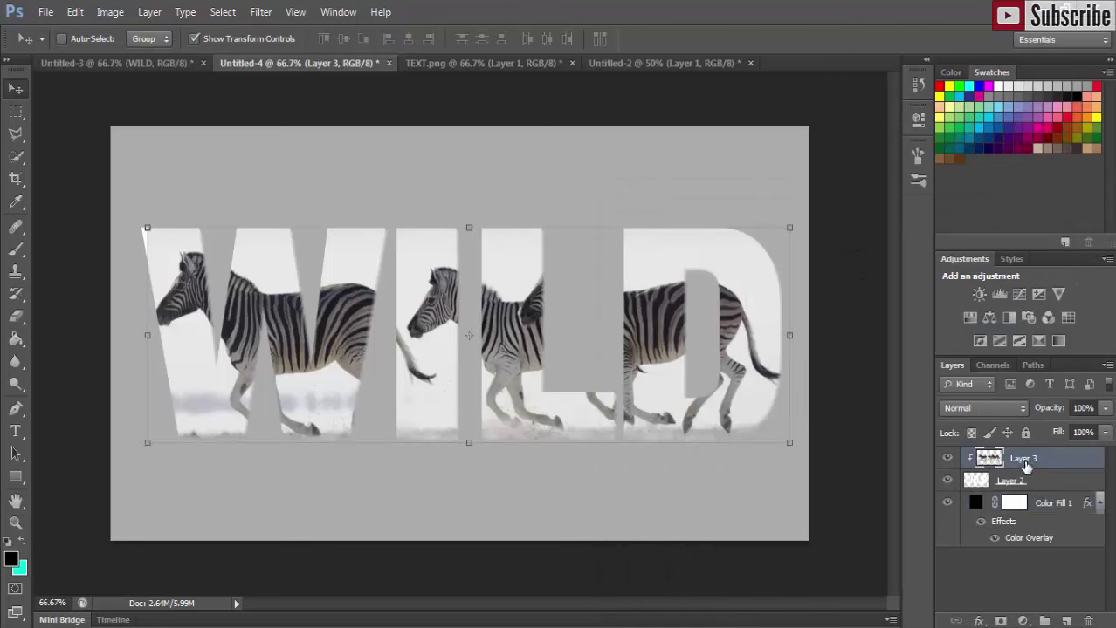
# Nudge the zebra photo on Layer 3 three steps left, then select Layer 2.
pyautogui.press('Left')
pyautogui.press('Left')
pyautogui.press('Left')
pyautogui.press('Left')
pyautogui.press('Left')
pyautogui.press('Left')
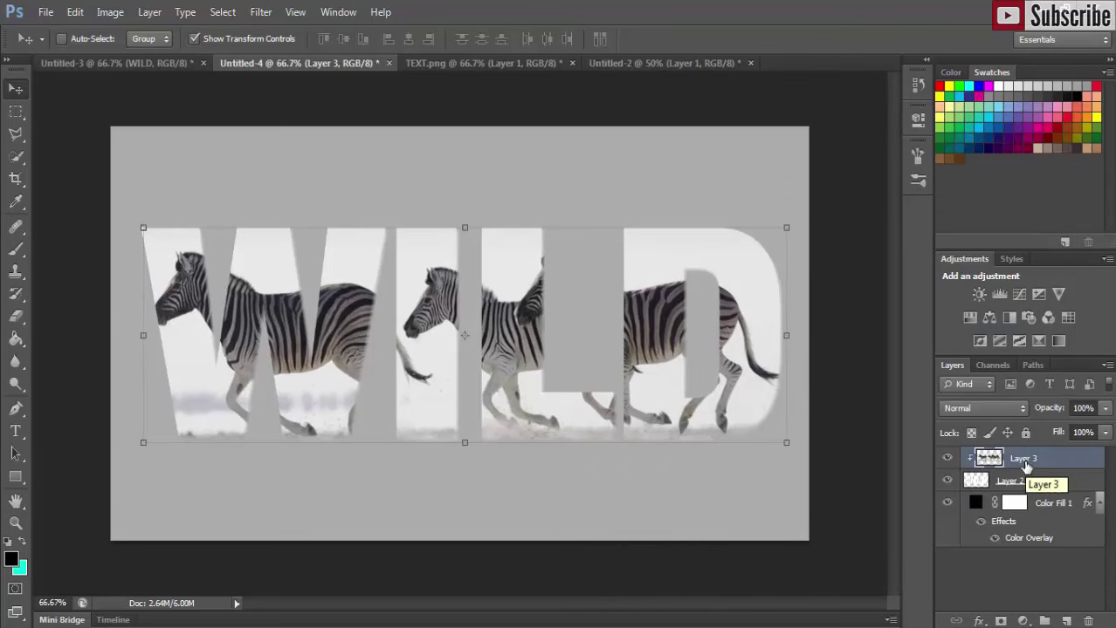
pyautogui.press('Left')
pyautogui.press('Left')
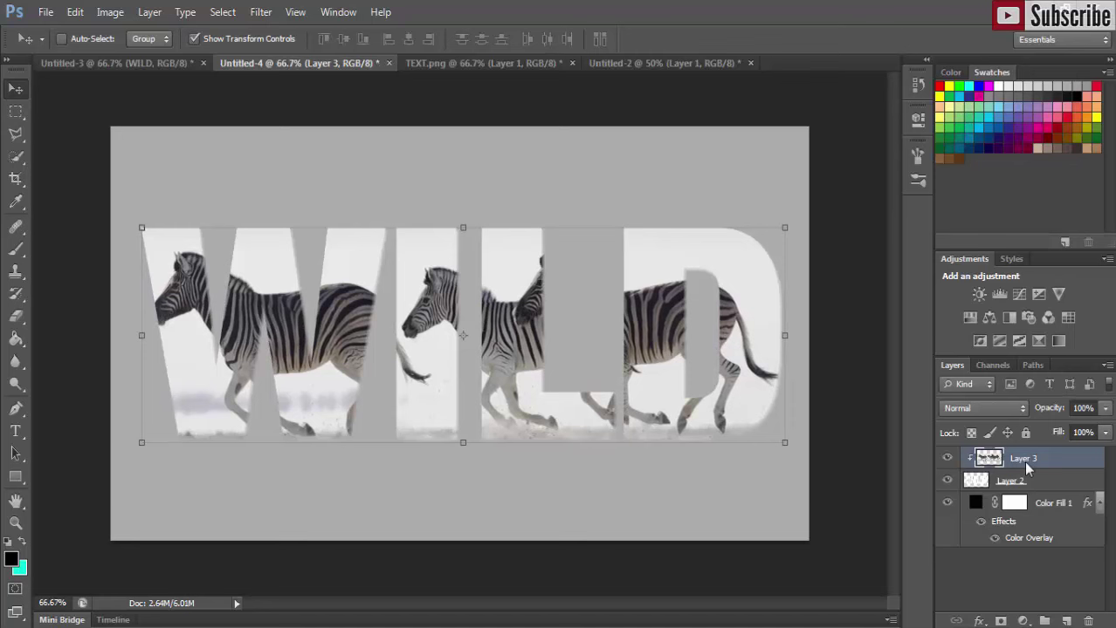
pyautogui.press('Left')
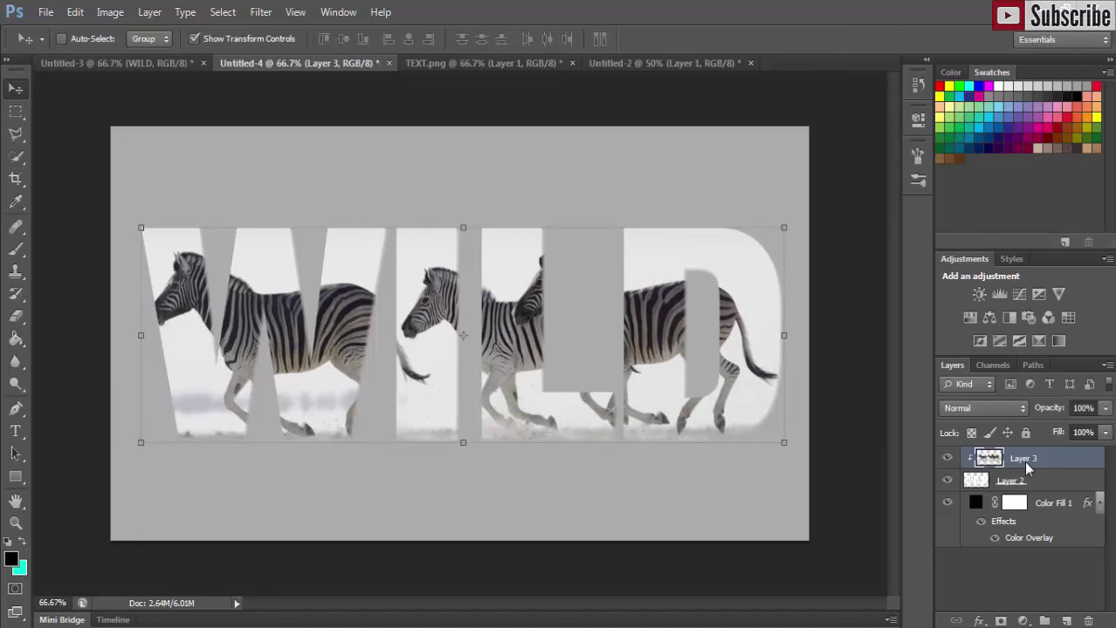
pyautogui.click(982, 483)
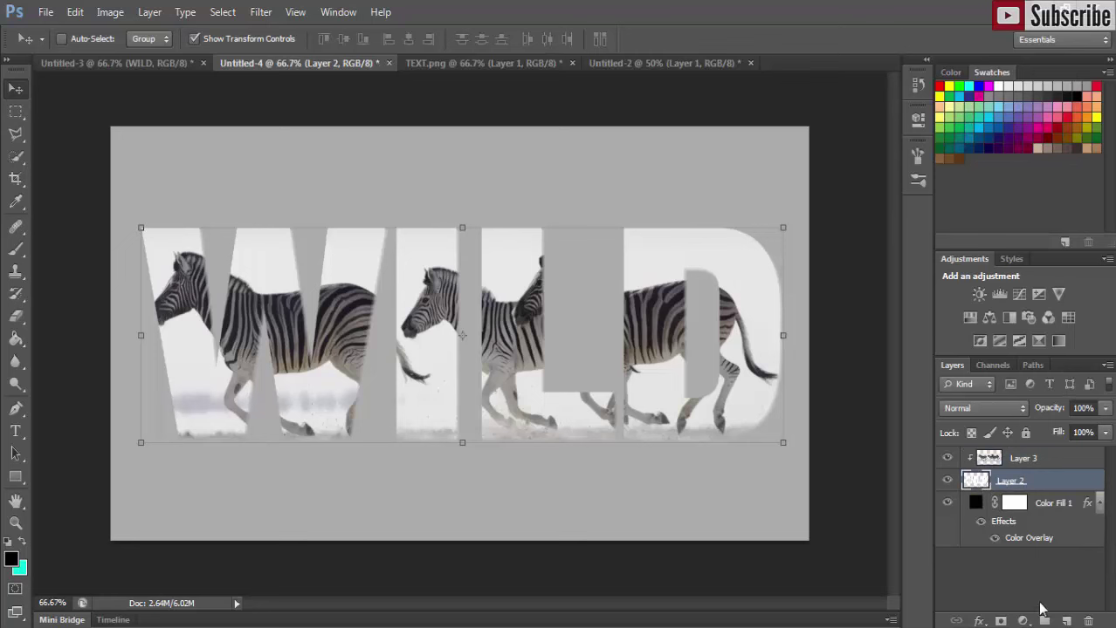
# Add a Drop Shadow to the WILD letters at 100% opacity, 5 px distance and size.
pyautogui.click(978, 621)
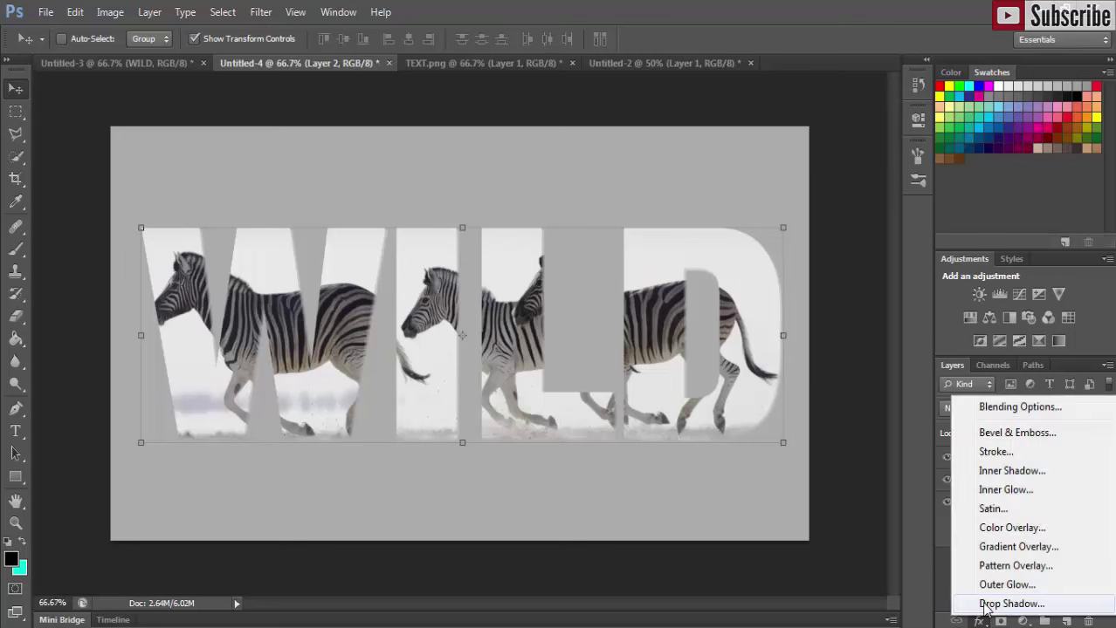
pyautogui.click(985, 604)
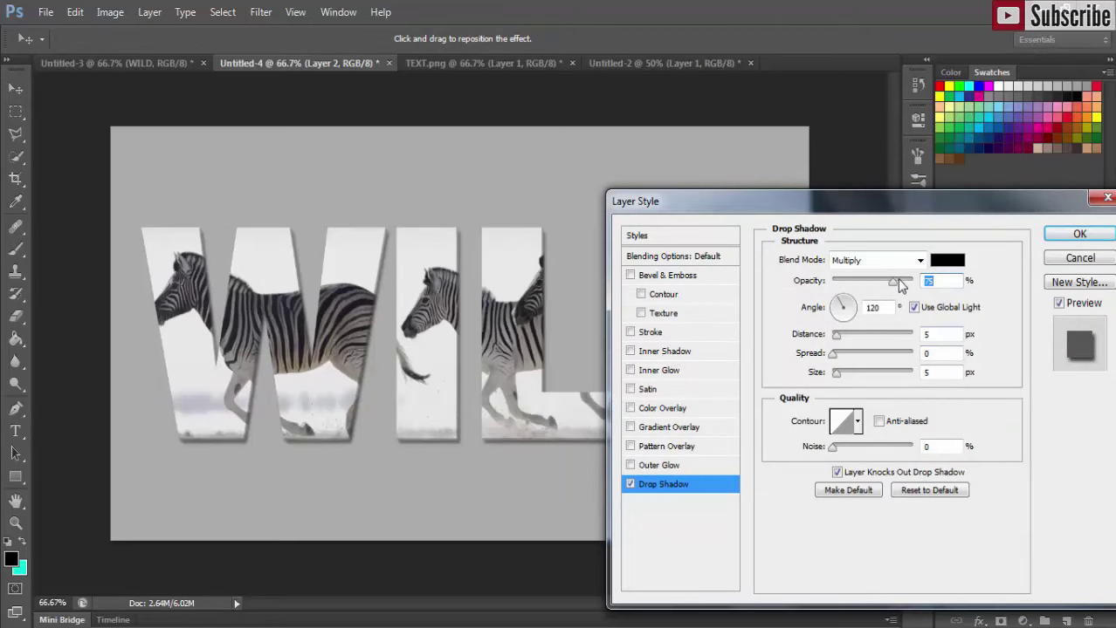
pyautogui.moveTo(899, 286); pyautogui.dragTo(913, 285)
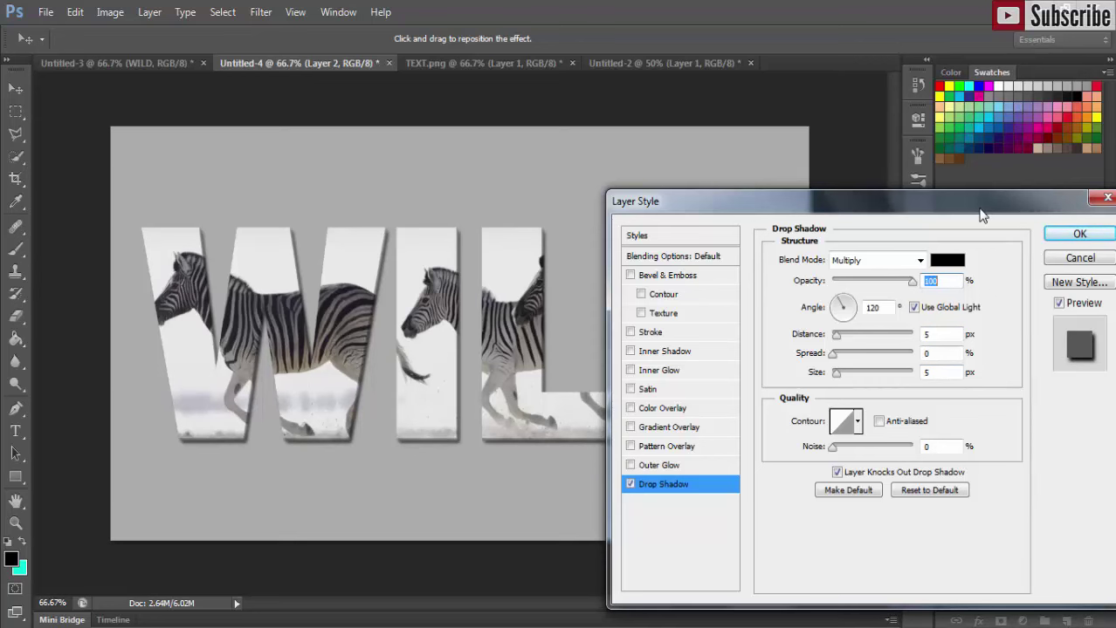
pyautogui.moveTo(979, 210)
pyautogui.mouseDown()
pyautogui.moveTo(1062, 283)
pyautogui.moveTo(966, 284)
pyautogui.mouseUp()
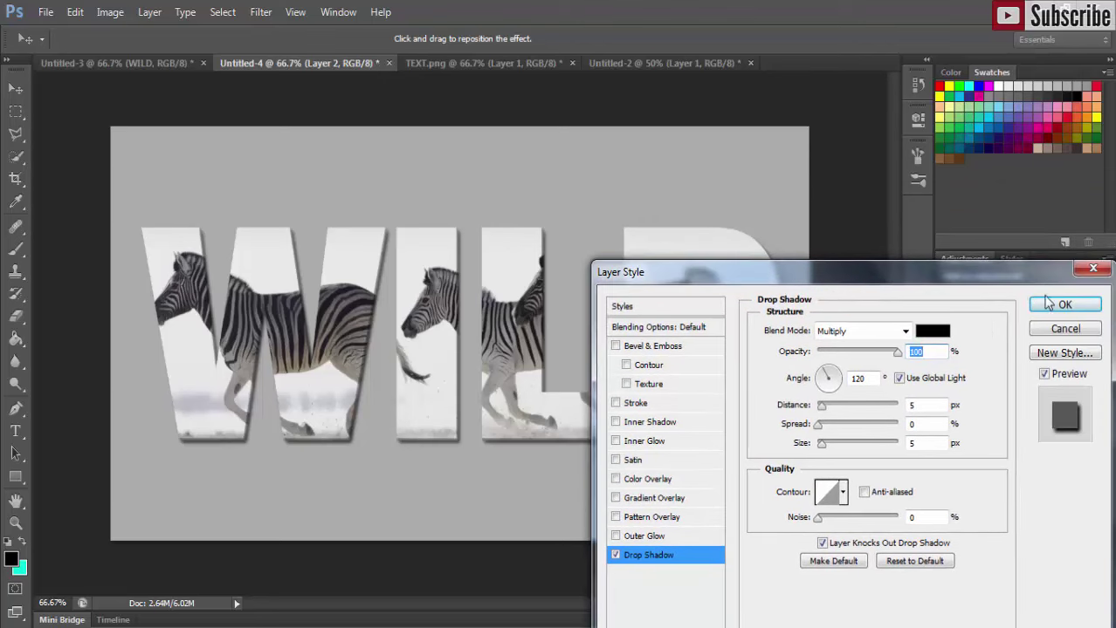